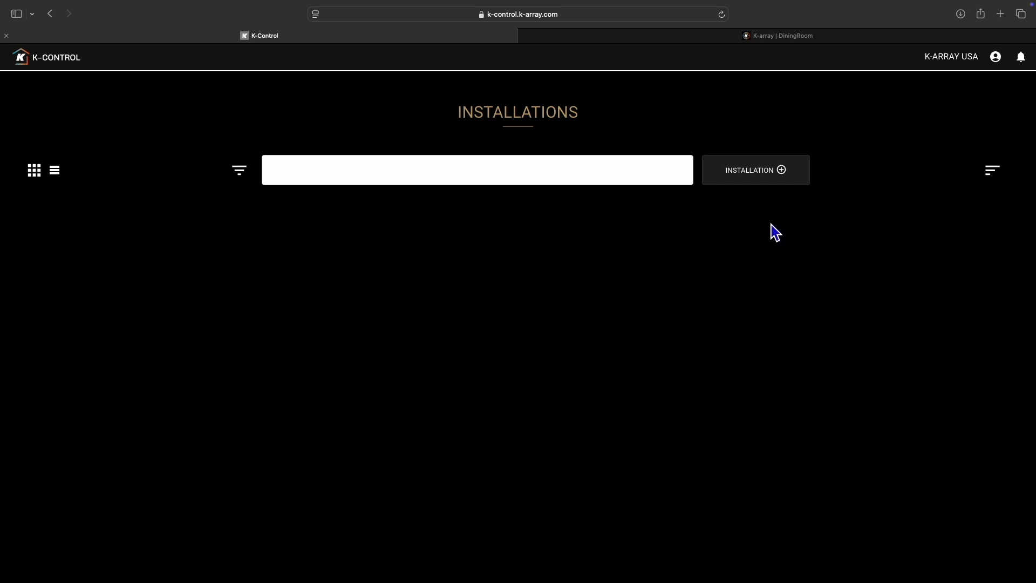
- Start a new installation named K-array Restaurant instead of using an existing cloud plant
left_click(758, 186)
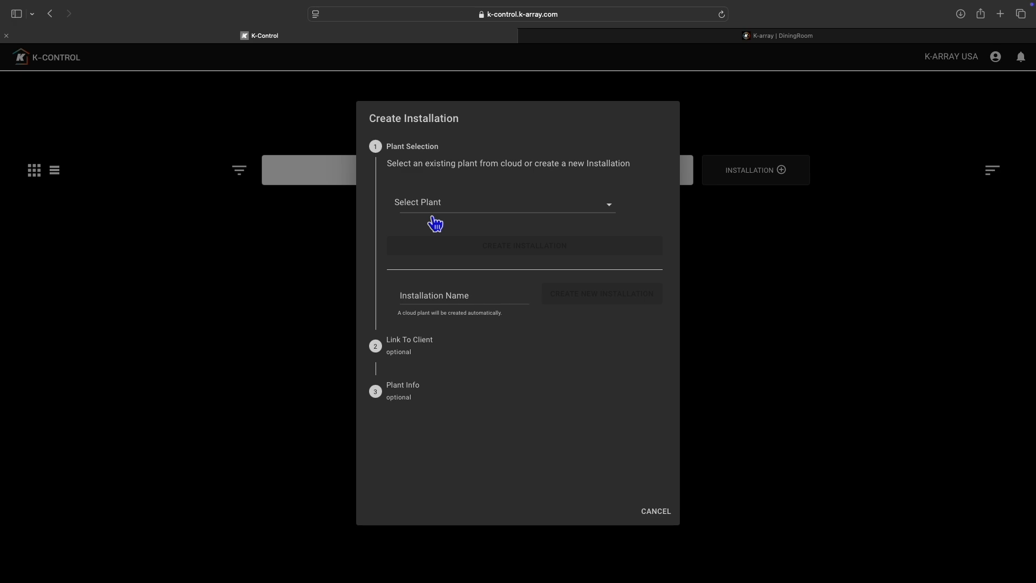
left_click(435, 216)
left_click(370, 300)
type("K-a")
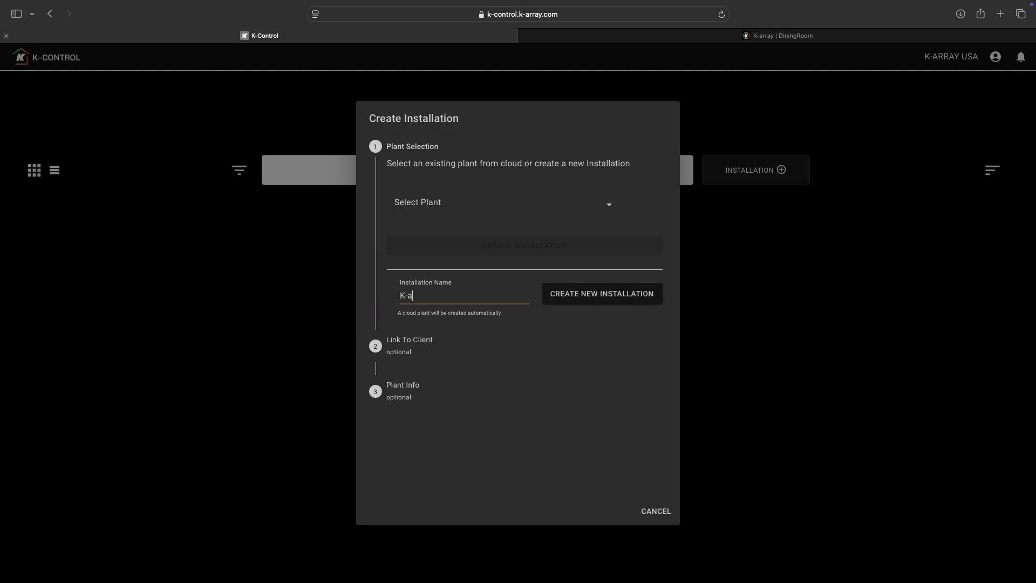
type("rray Restaurant")
left_click(614, 303)
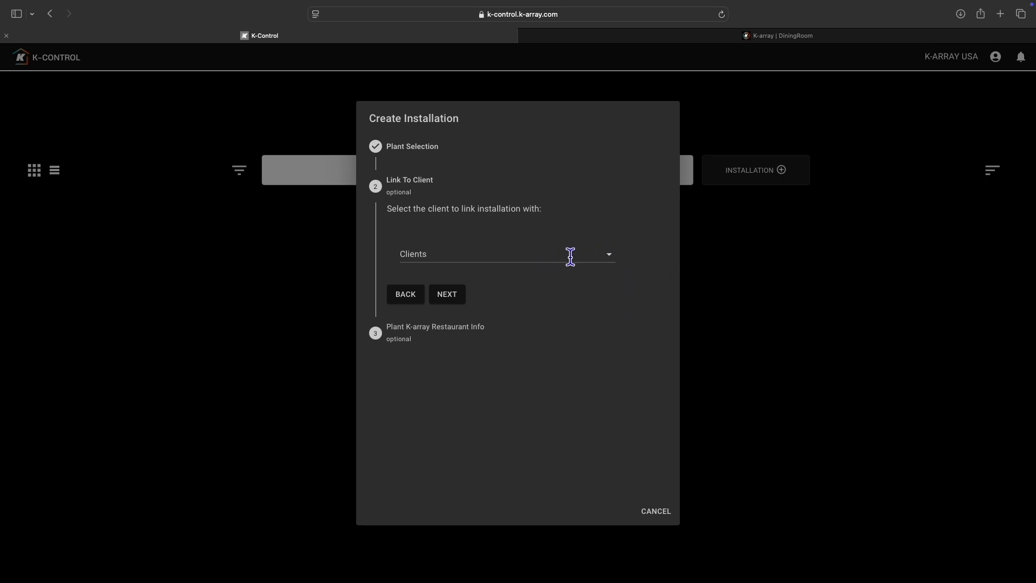
- Link the installation to the client Resturaunt Owner and create it with the default plant info
left_click(545, 257)
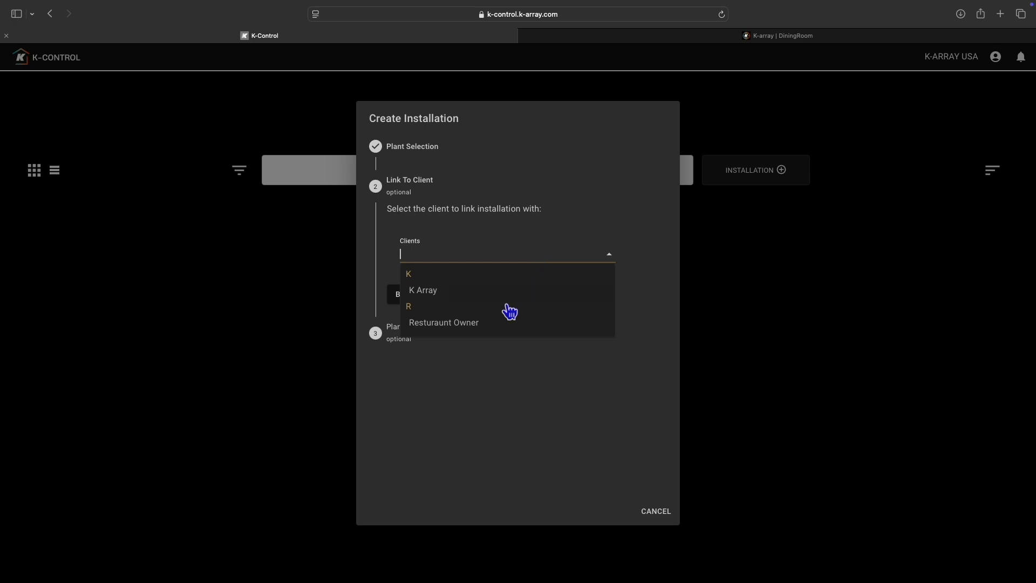
left_click(475, 330)
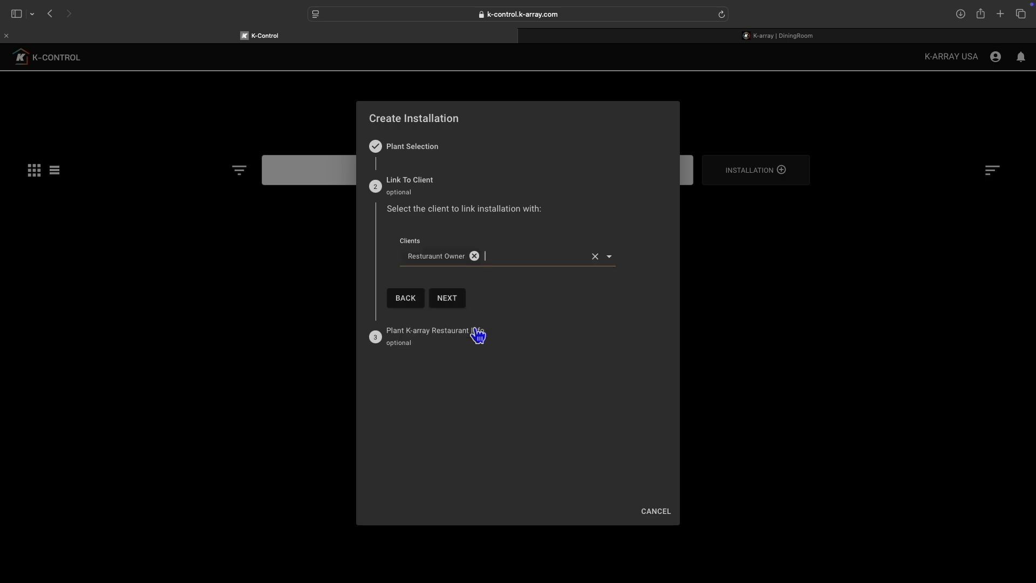
left_click(454, 303)
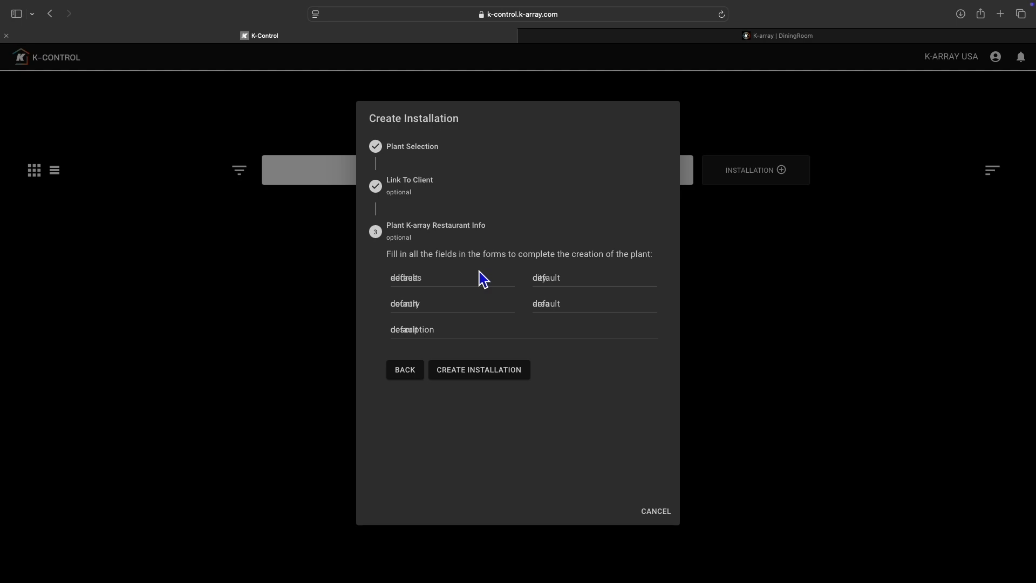
left_click(479, 370)
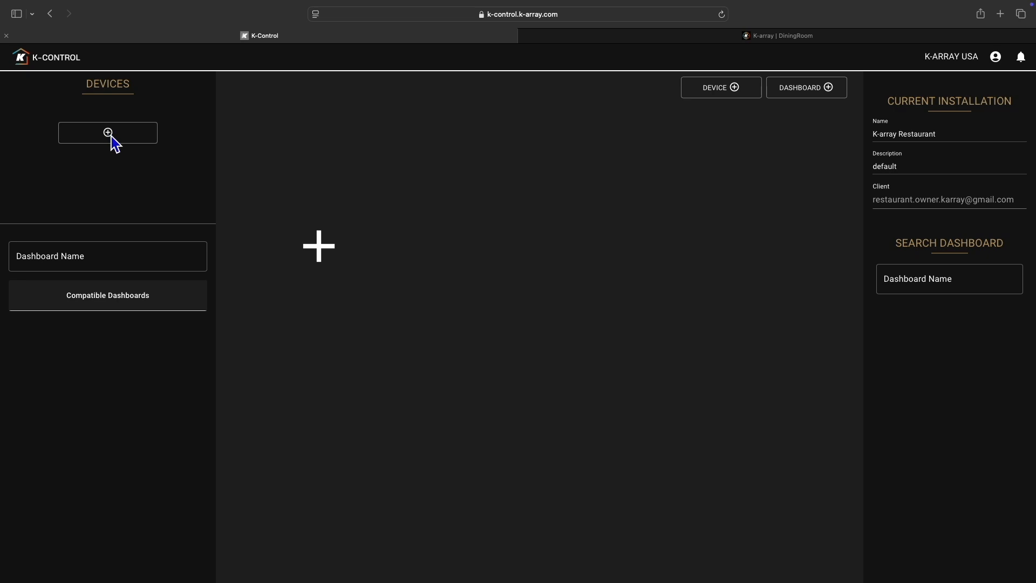
- Start adding a device to the installation and choose KA02I as its model
left_click(114, 142)
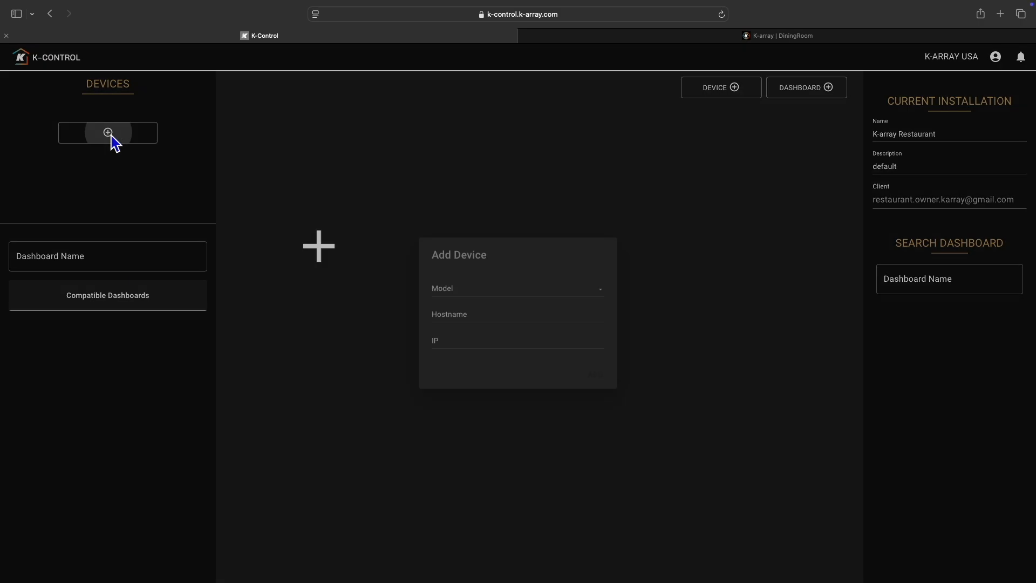
left_click(499, 291)
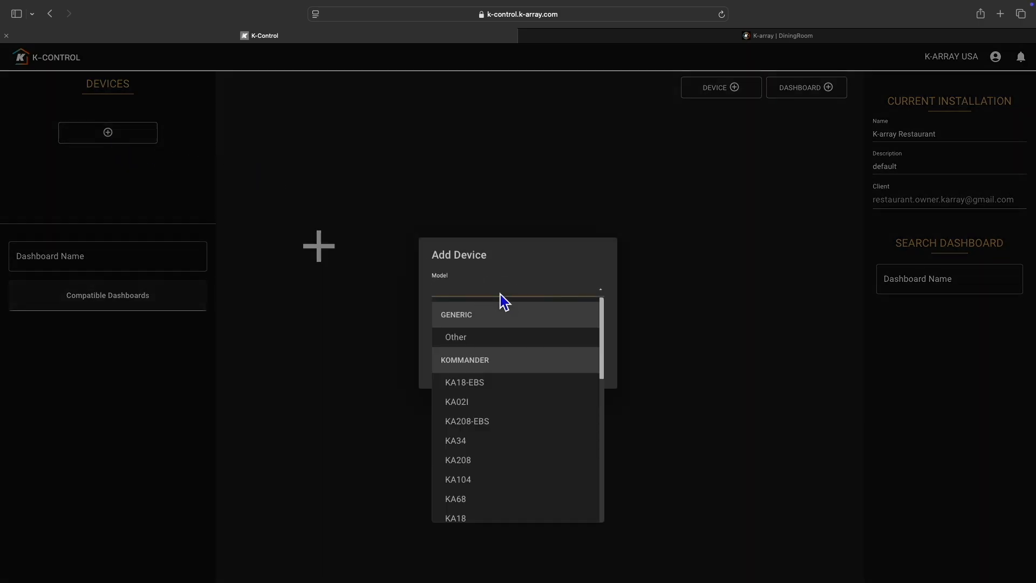
left_click(479, 407)
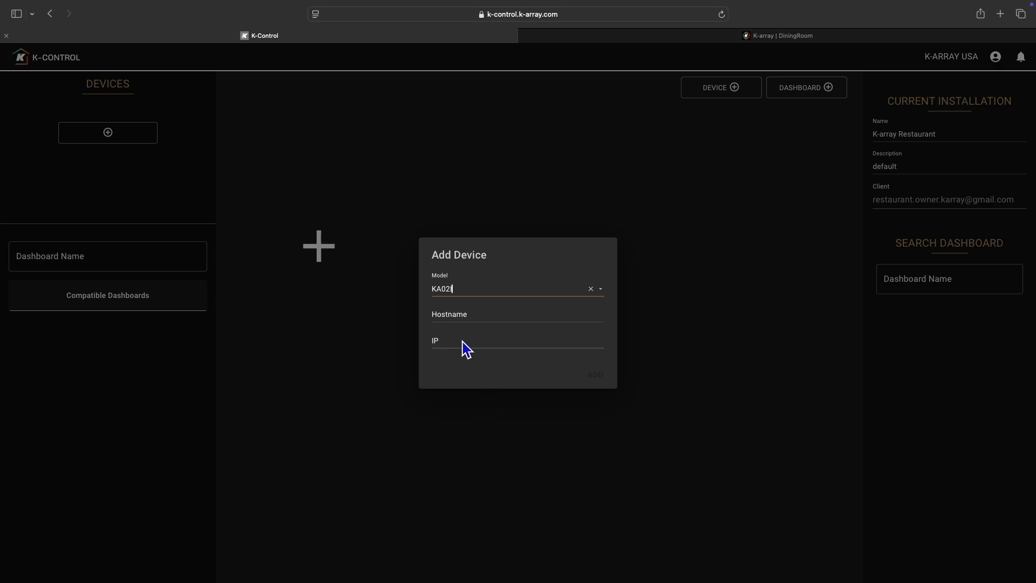
- Copy the hostname DiningRoom from the amplifier's own web page into the new device's hostname
left_click(683, 39)
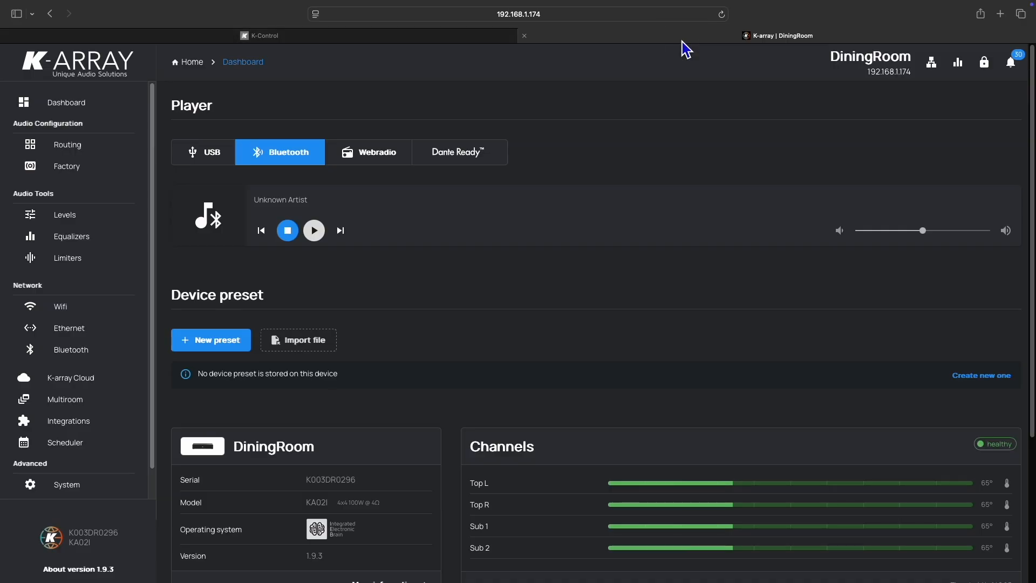
left_click(835, 61)
left_click_drag(835, 61, 912, 59)
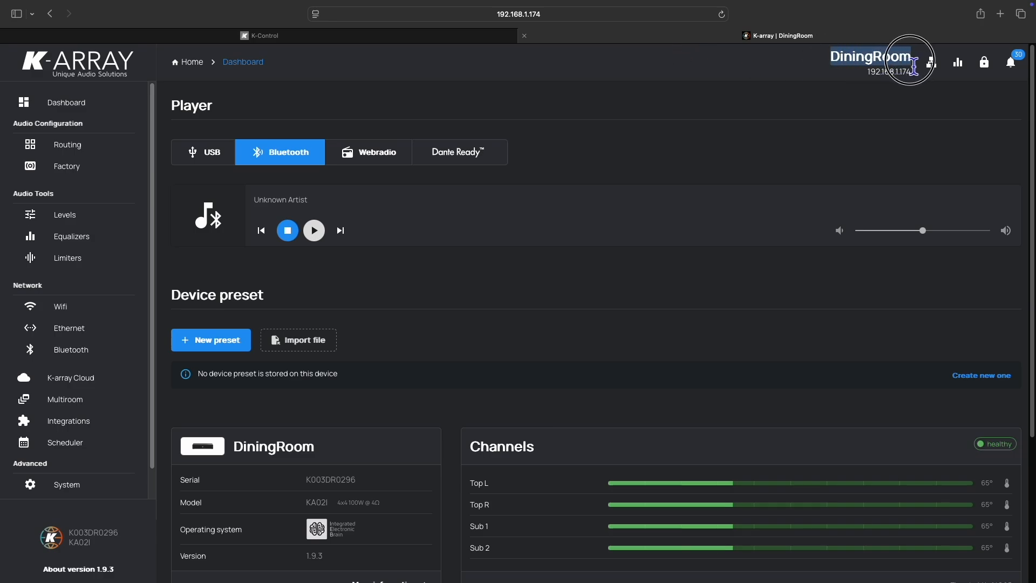
right_click(872, 64)
left_click(877, 100)
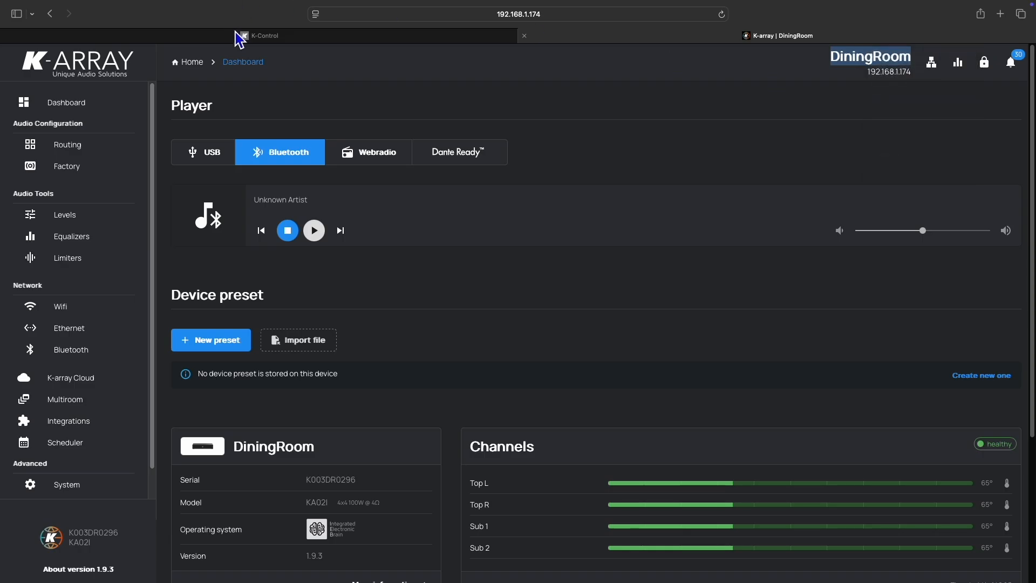
left_click(239, 39)
left_click(463, 318)
right_click(463, 318)
left_click(482, 332)
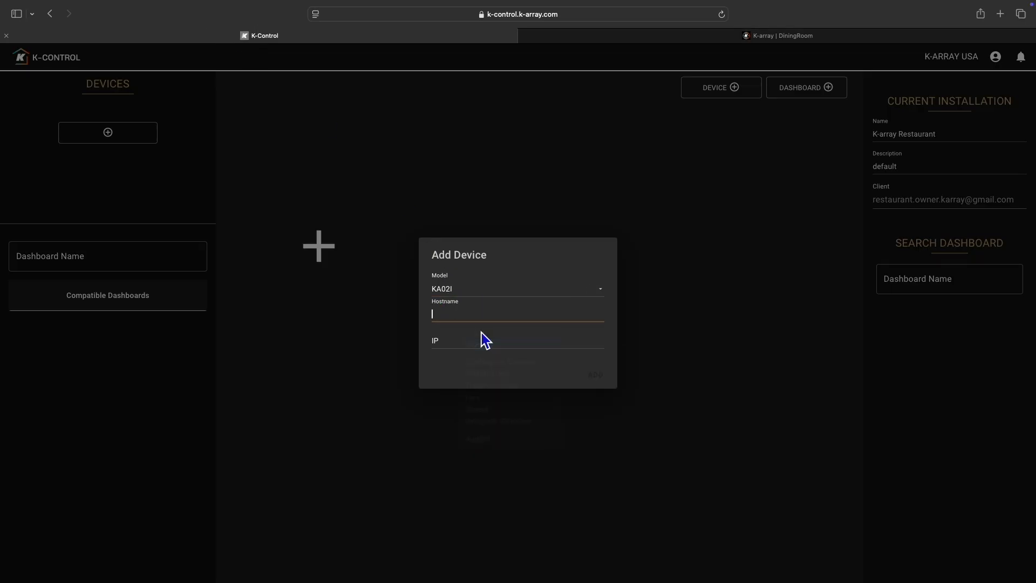
- Copy the IP address 192.168.1.174 from the amplifier's web page into the new device's IP and add the device
left_click(723, 36)
double_click(883, 72)
right_click(891, 69)
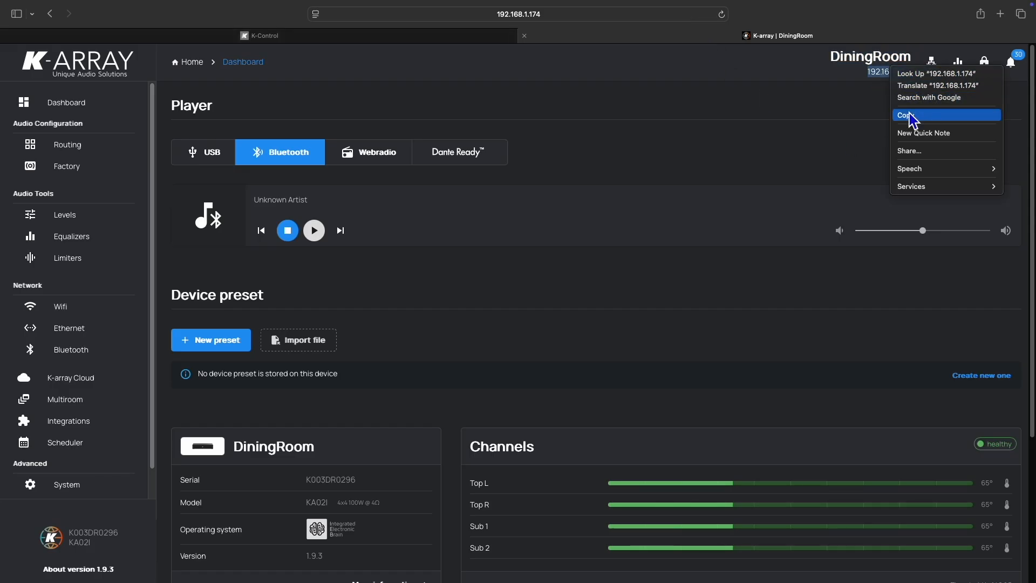
left_click(912, 115)
left_click(178, 37)
left_click(487, 345)
right_click(487, 345)
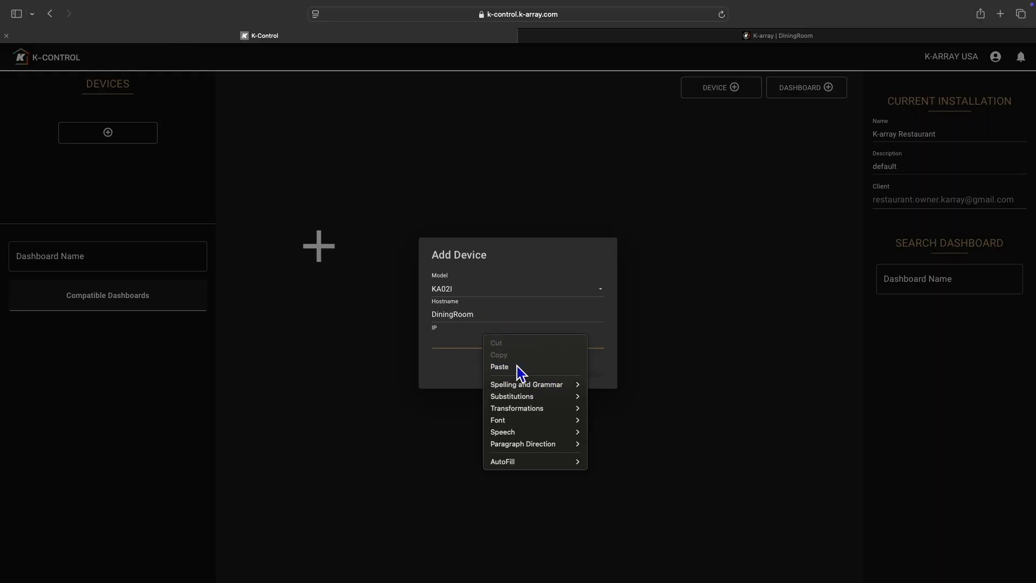
left_click(502, 367)
left_click(597, 376)
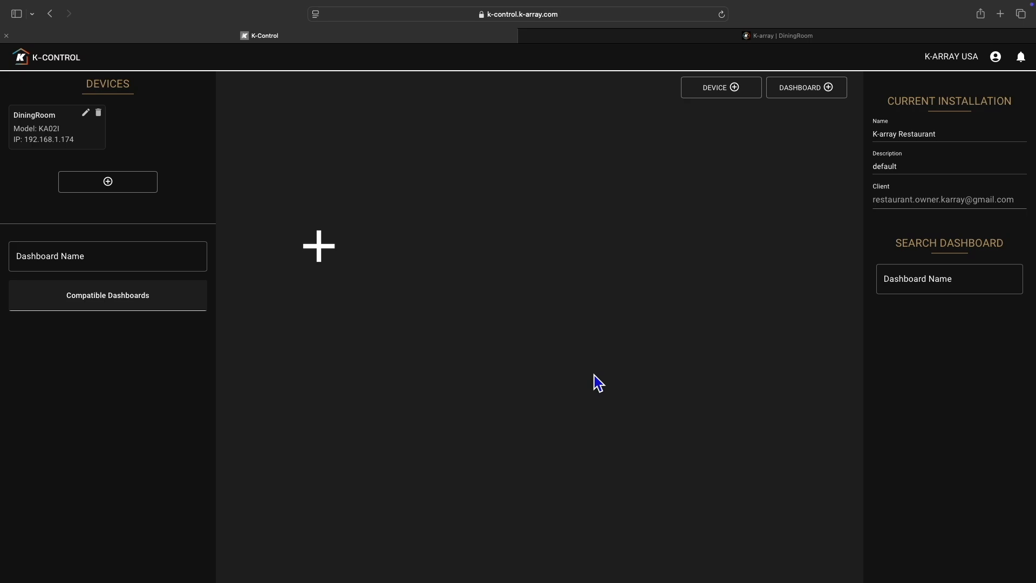
- Add a dashboard to the installation, name it Main Dining and open it in the dashboard editor
left_click(816, 96)
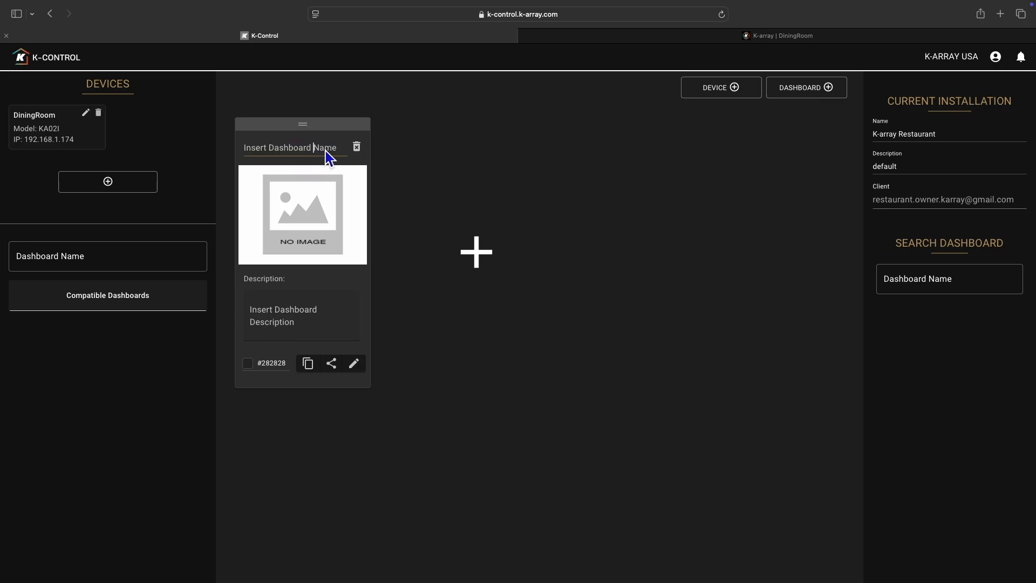
left_click_drag(339, 148, 244, 140)
type("Main Dining")
left_click(357, 364)
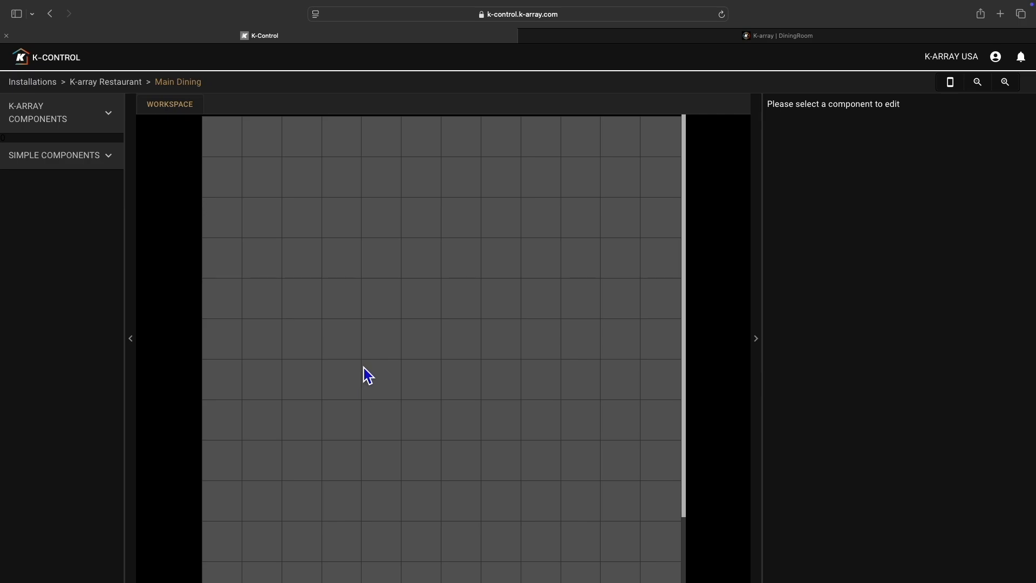
- Examine which K-array components and simple components are available for the dashboard
left_click(63, 125)
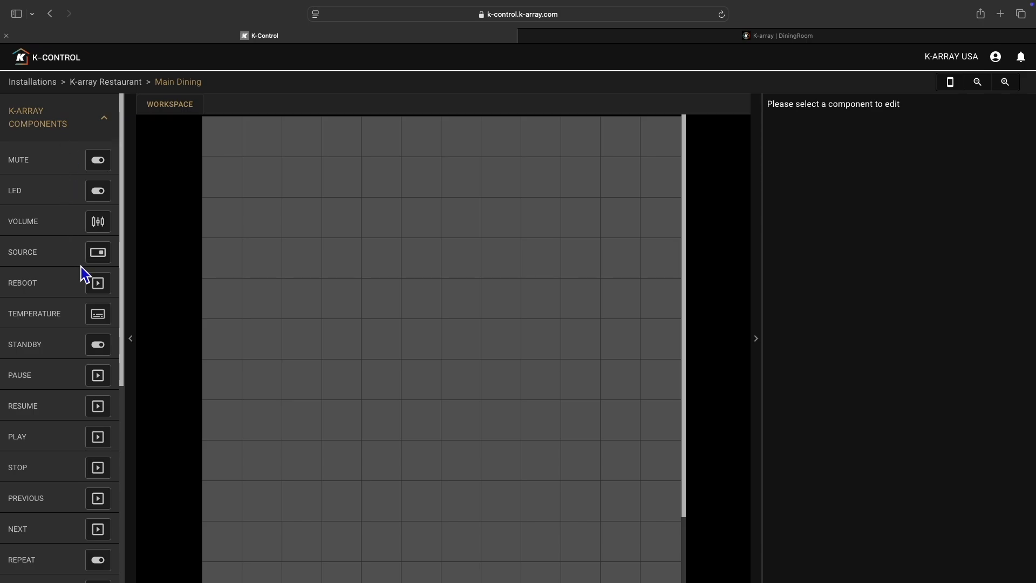
scroll(81, 267, "down", 6)
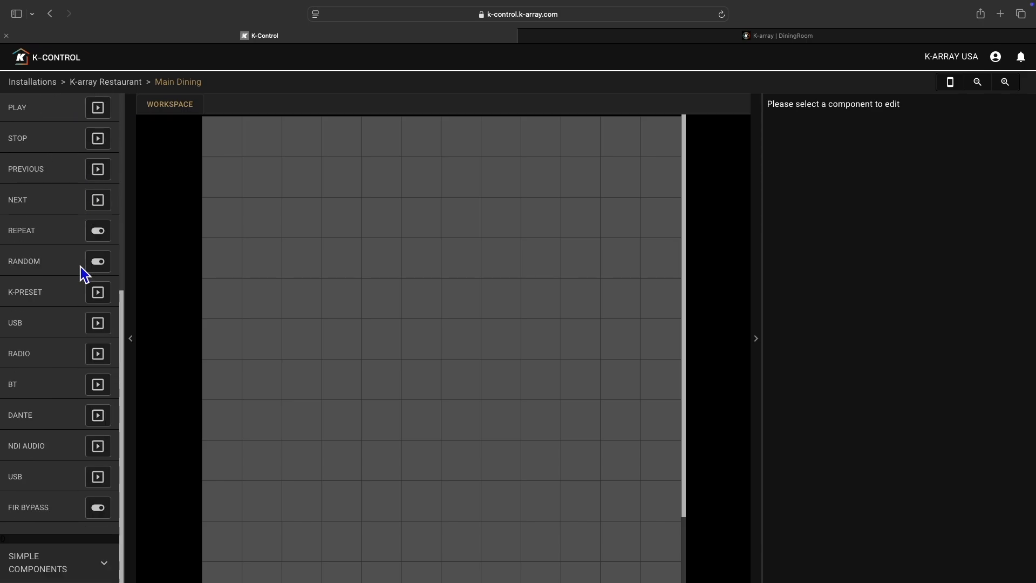
scroll(80, 267, "up", 6)
left_click(65, 128)
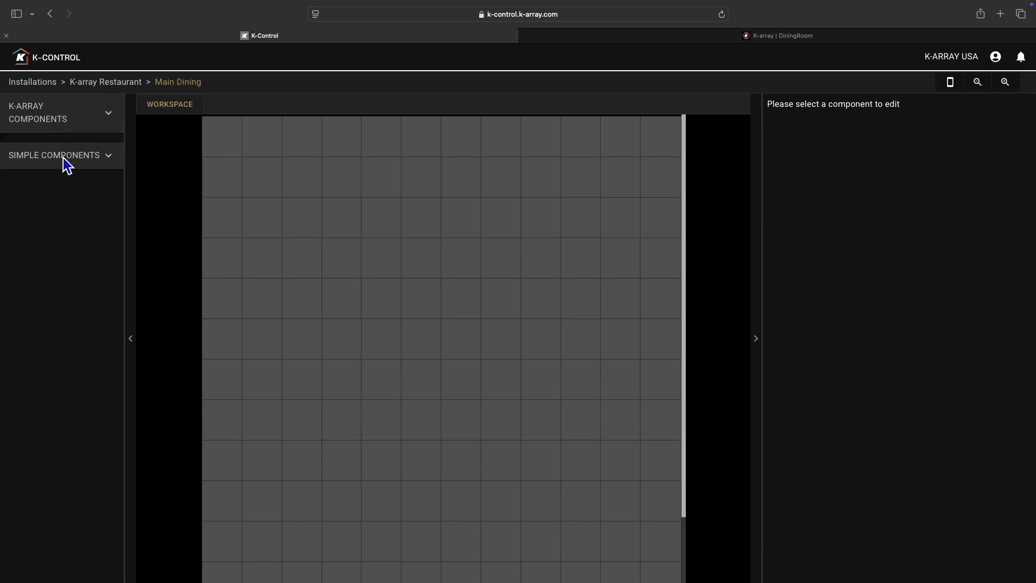
left_click(63, 157)
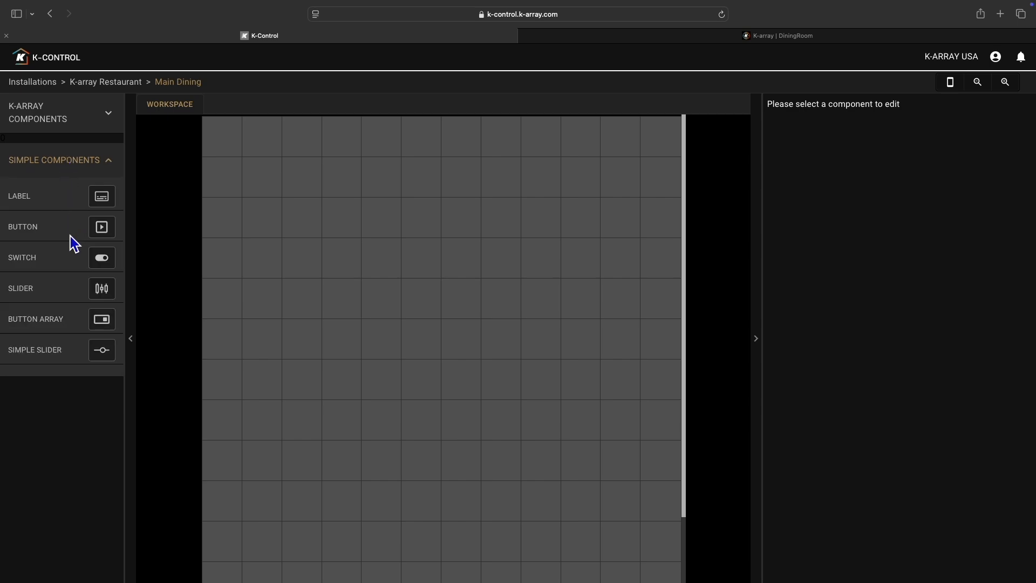
left_click(73, 164)
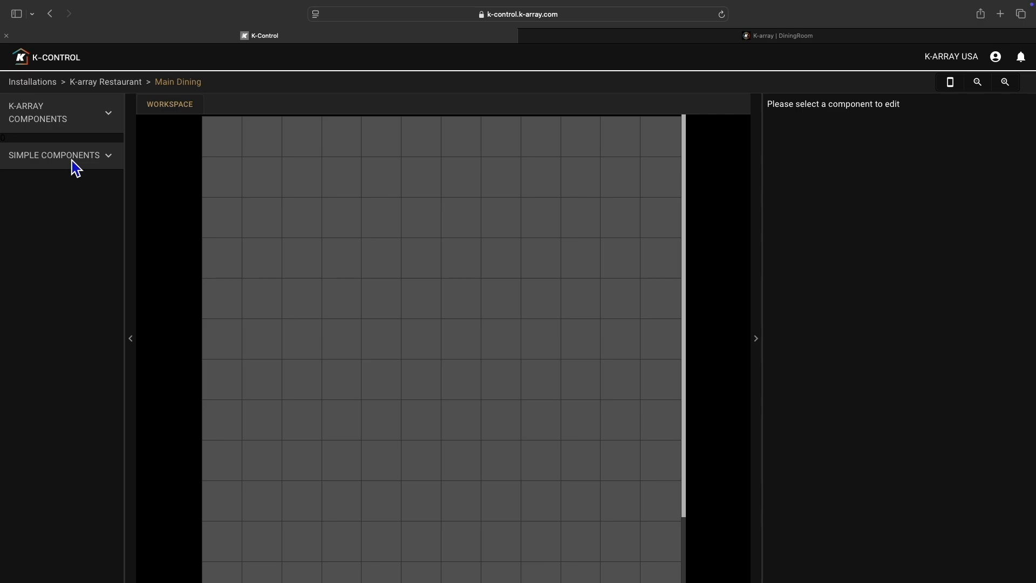
- Place a K-array Volume component one cell in from the grid's upper-left corner and resize it to two cells wide by six tall
left_click(56, 123)
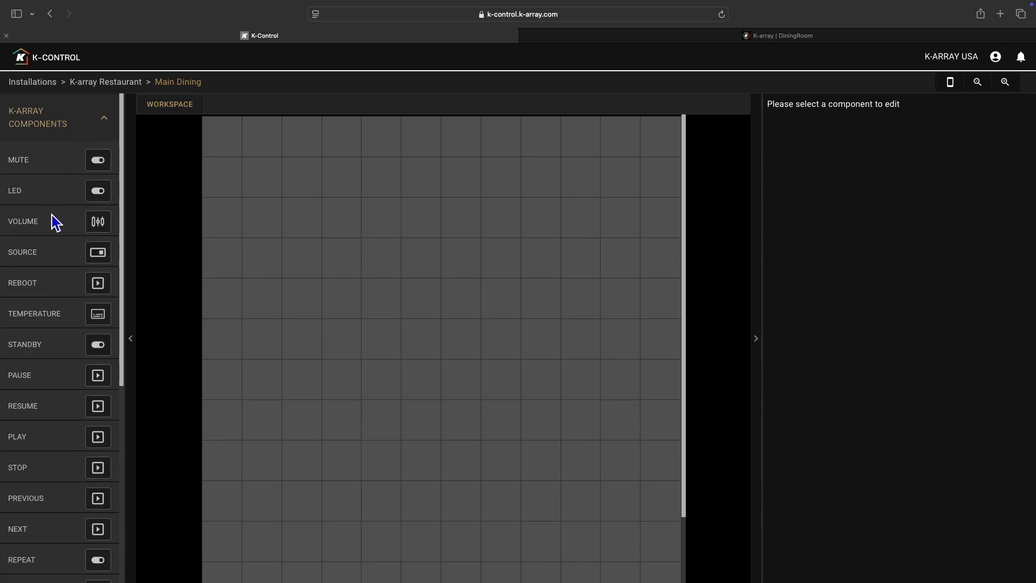
left_click_drag(33, 224, 241, 156)
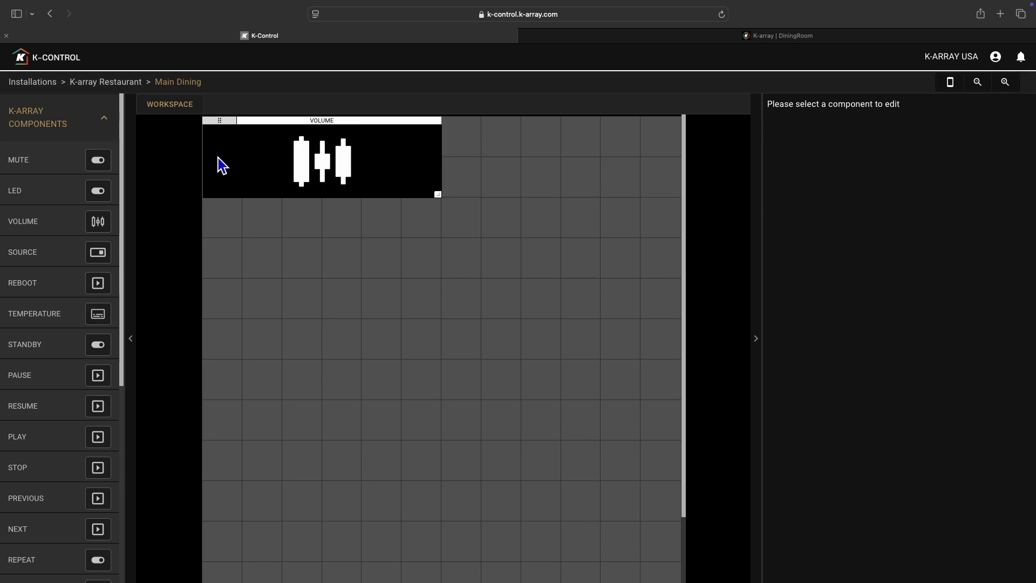
left_click_drag(219, 122, 254, 165)
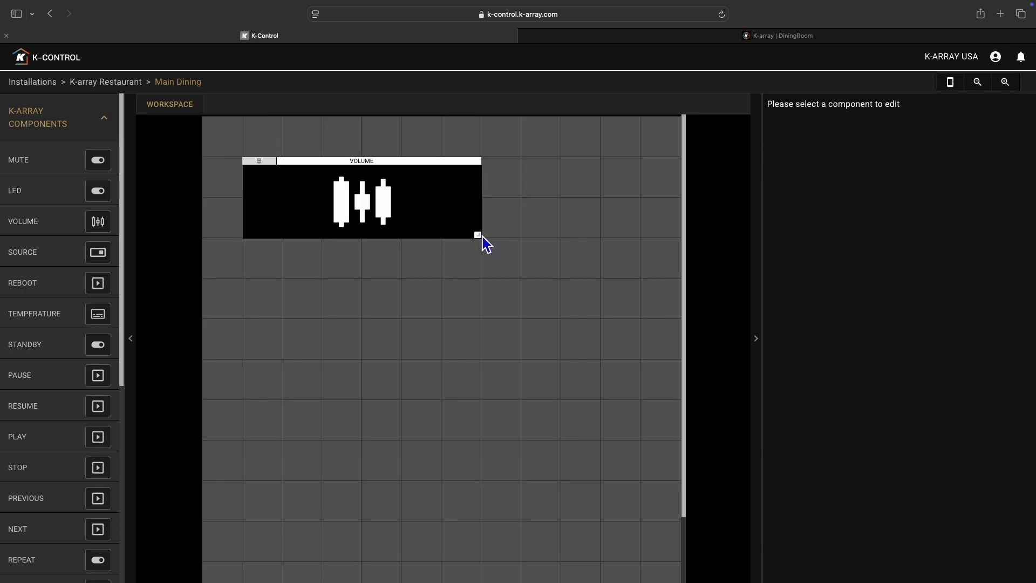
left_click_drag(502, 248, 237, 452)
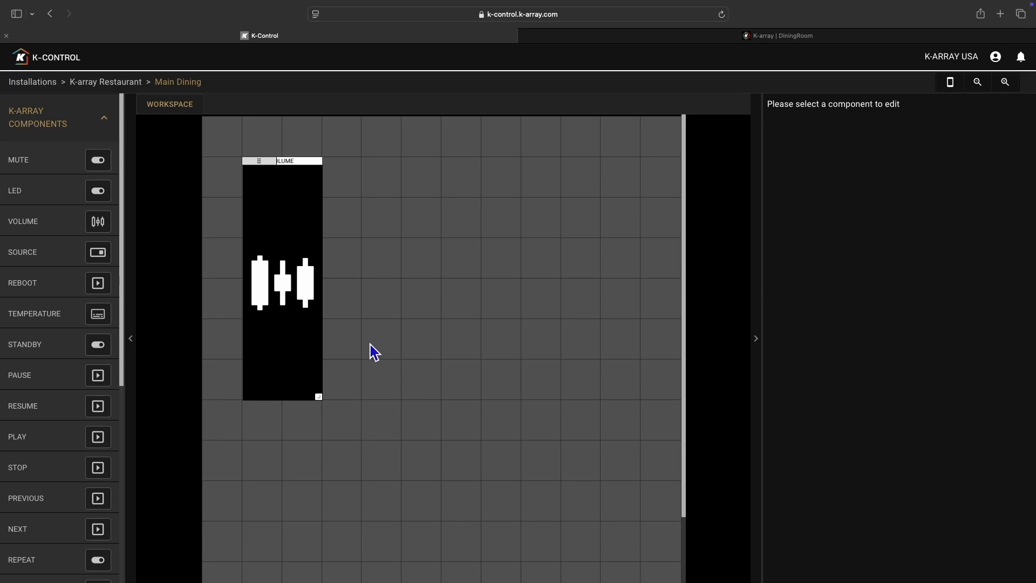
- Move the Volume component into the grid's upper-left corner and try its slider in the phone preview
scroll(458, 372, "down", 3)
scroll(418, 385, "up", 3)
left_click(295, 228)
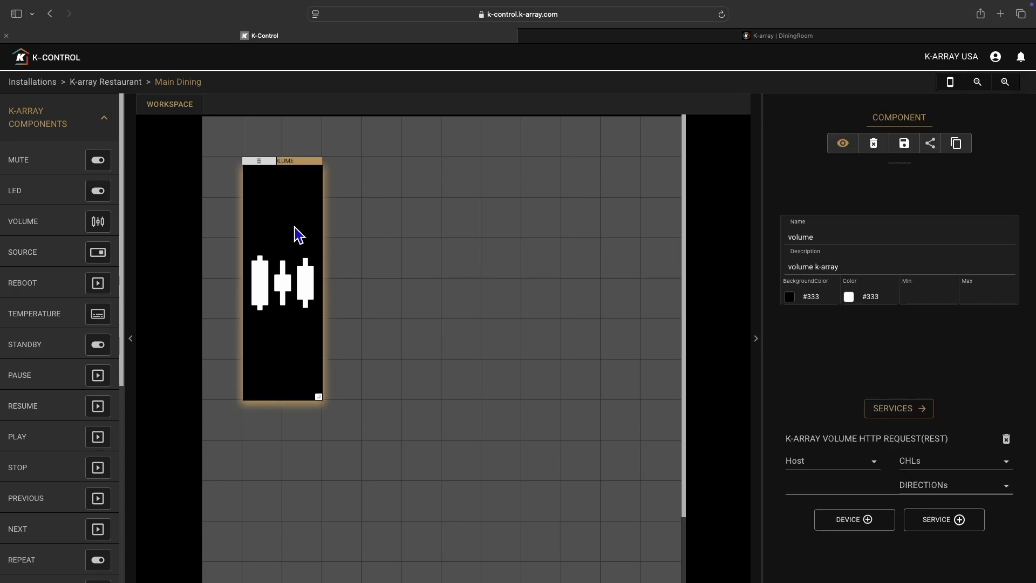
left_click_drag(258, 163, 232, 143)
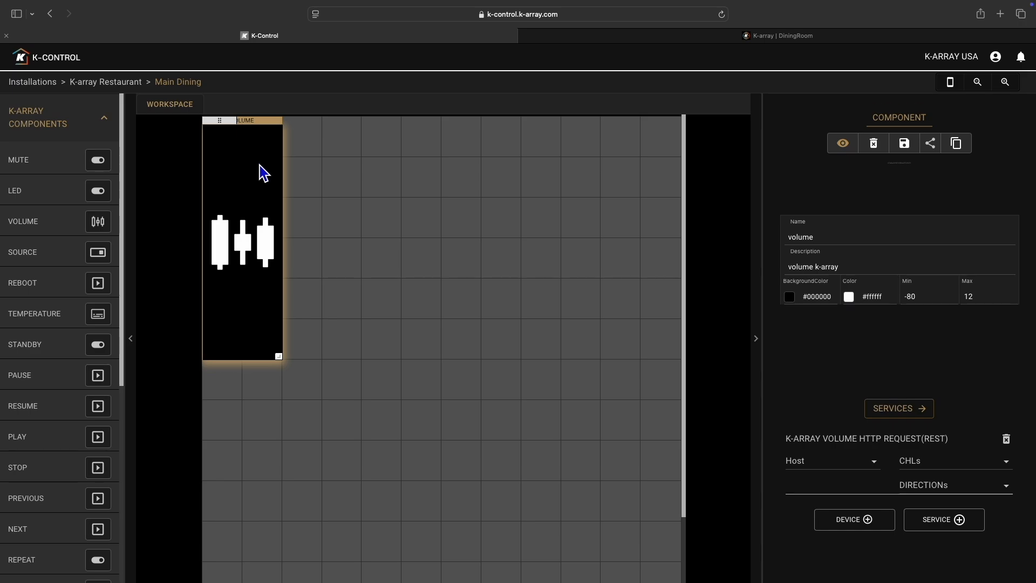
left_click(949, 84)
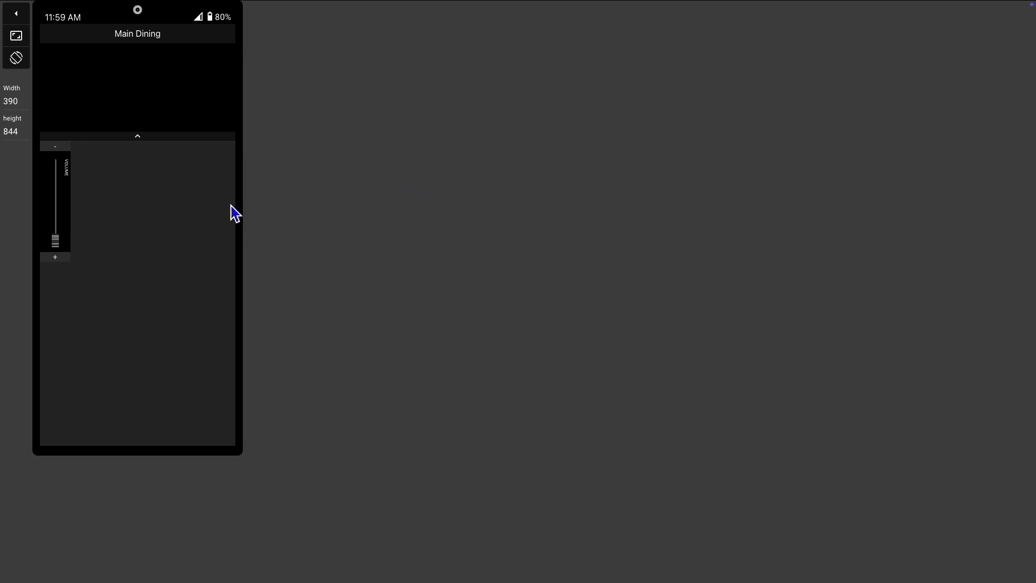
left_click_drag(56, 241, 60, 200)
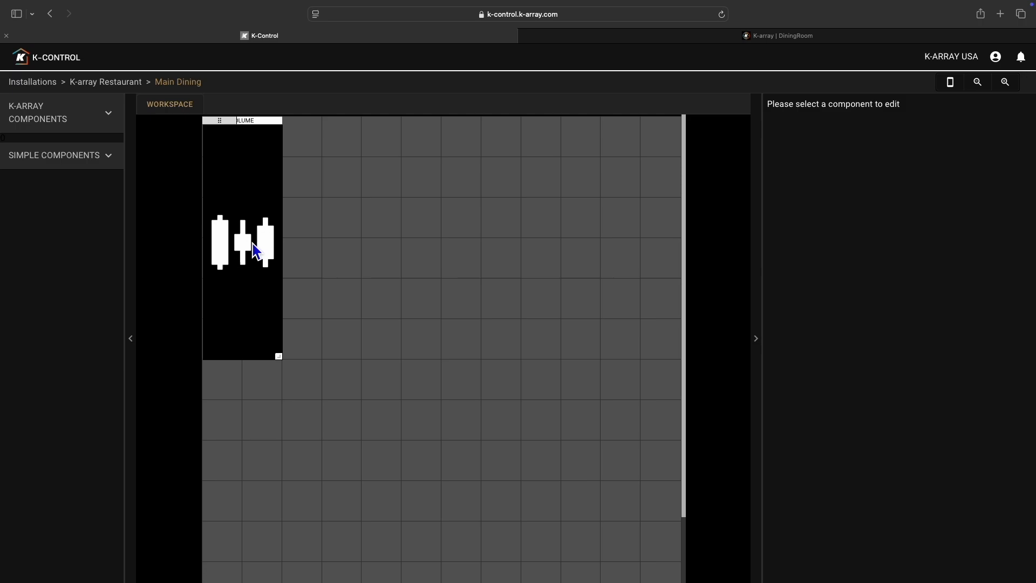
- Rename the Volume component as BG Music and set its volume service's host to DiningRoom
left_click(248, 245)
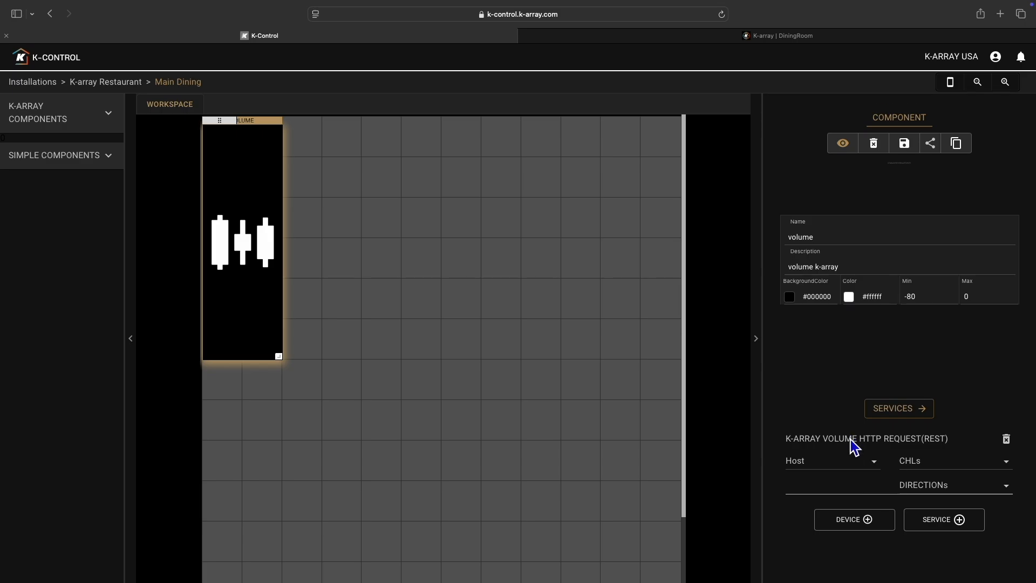
left_click_drag(816, 237, 785, 241)
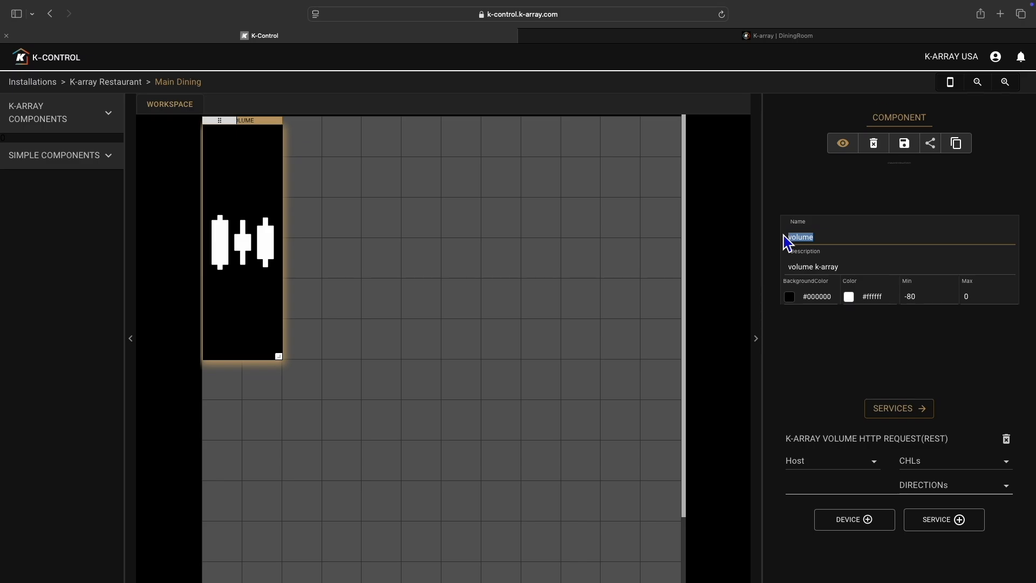
type("BG Music")
left_click(815, 464)
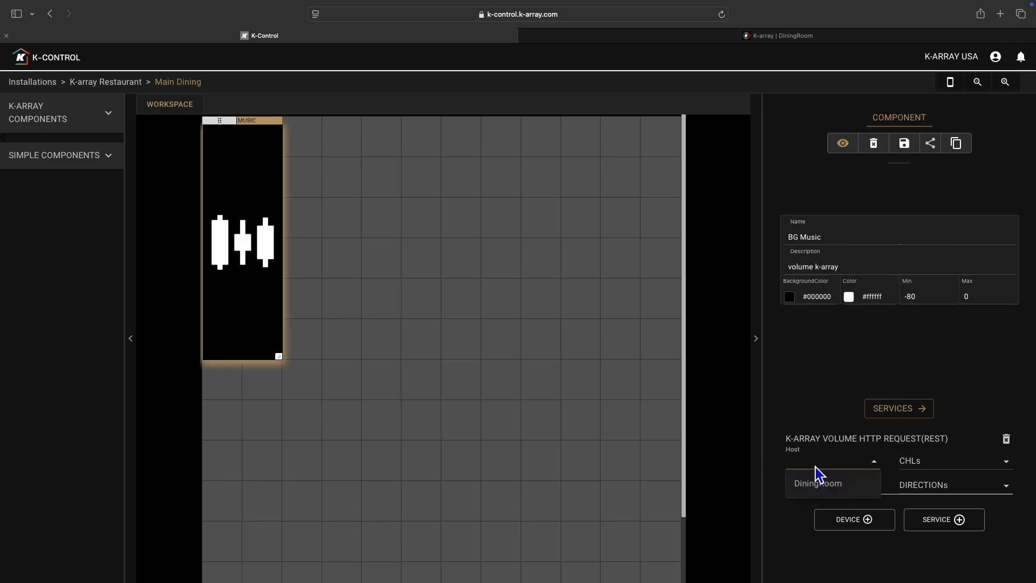
left_click(825, 495)
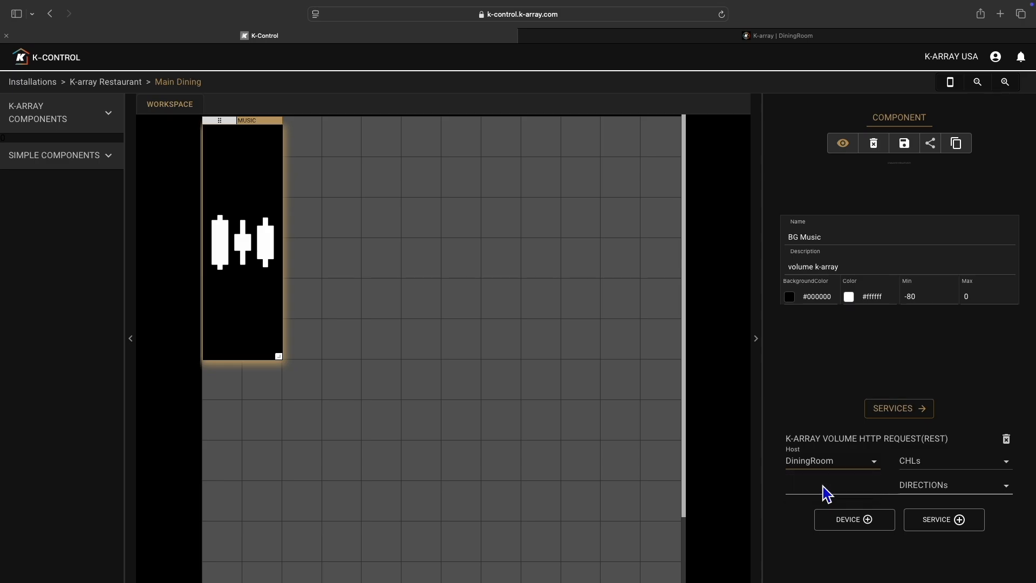
- Set the BG Music volume service to channel CHL001 with direction INPUT
left_click(944, 465)
left_click(934, 429)
left_click(920, 485)
left_click(924, 527)
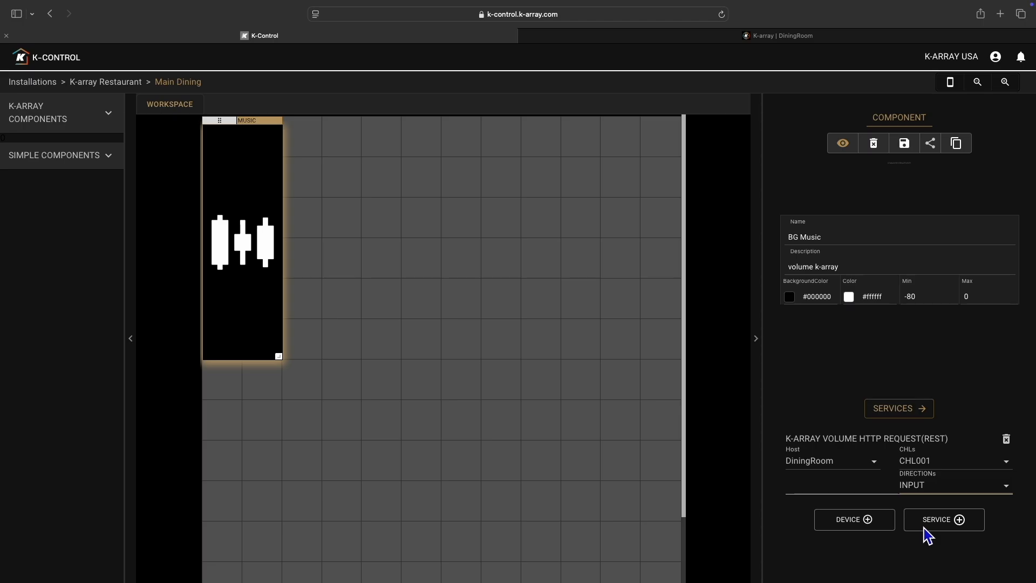
- Add a second K-array Volume http Request(rest) service to the BG Music component
left_click(924, 526)
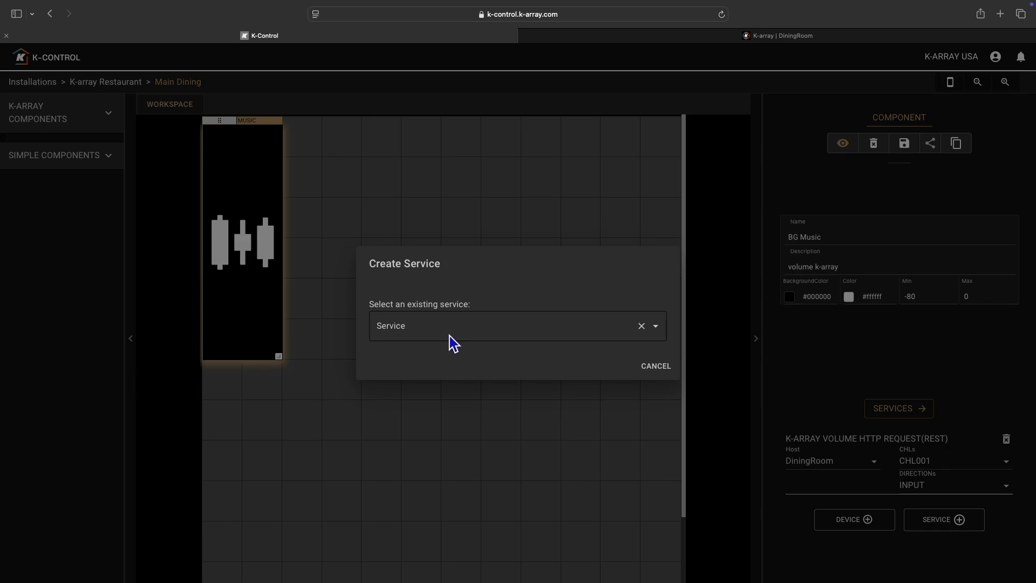
left_click(484, 333)
left_click(473, 395)
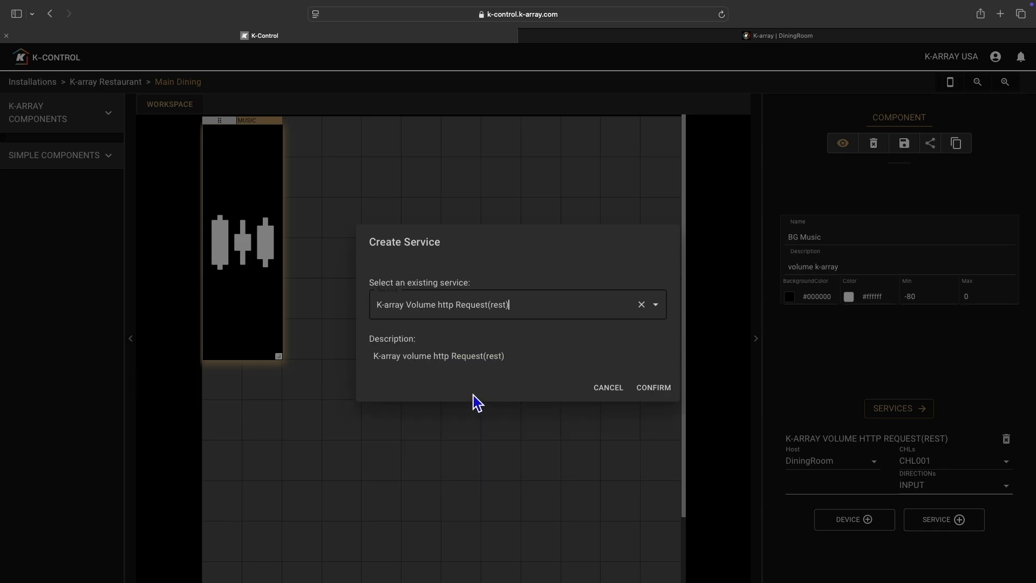
left_click(650, 388)
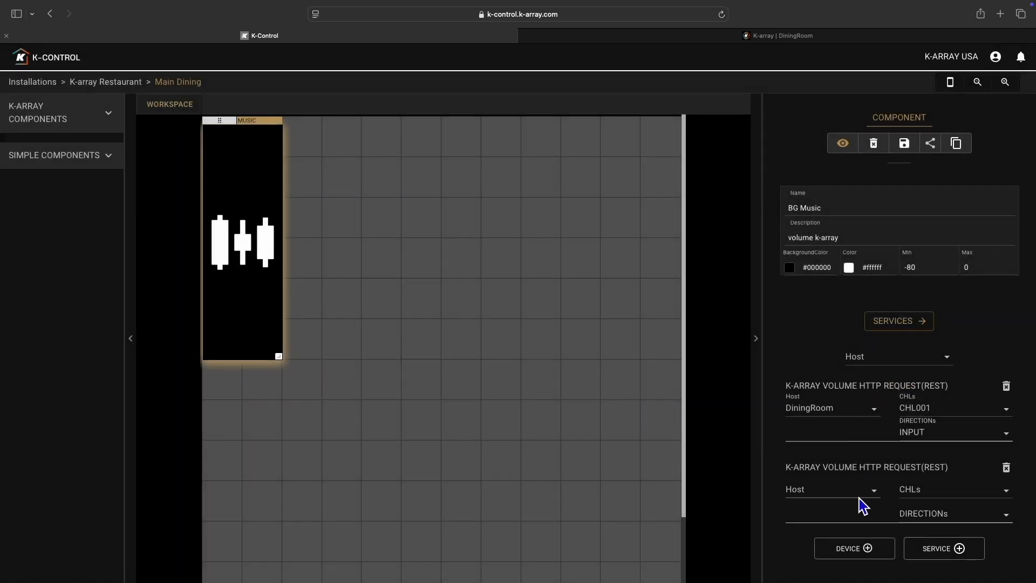
- Configure the second volume service with host DiningRoom, channel CHL002 and direction INPUT
left_click(854, 495)
left_click(838, 511)
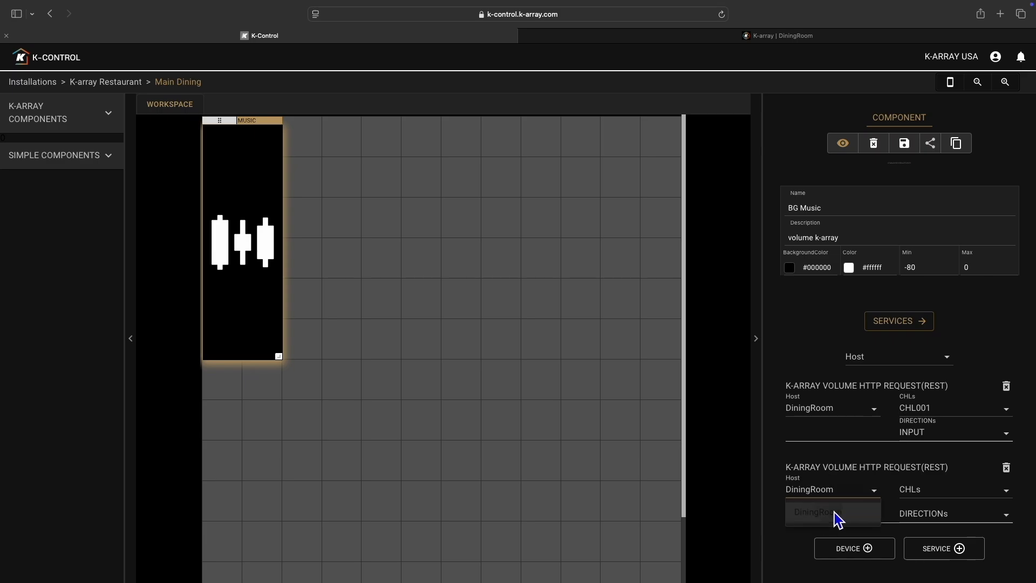
left_click(915, 491)
left_click(926, 444)
left_click(928, 514)
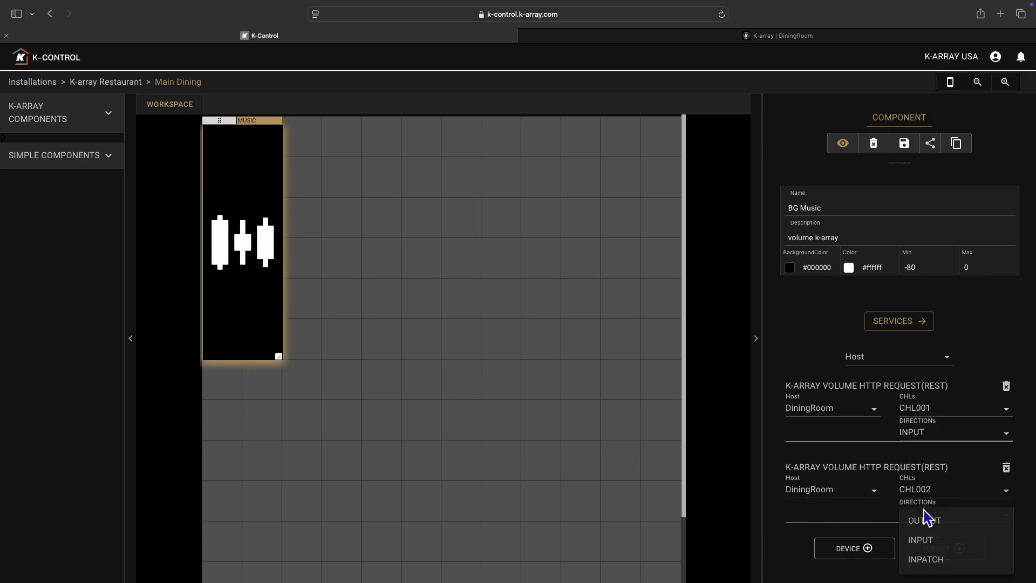
left_click(918, 541)
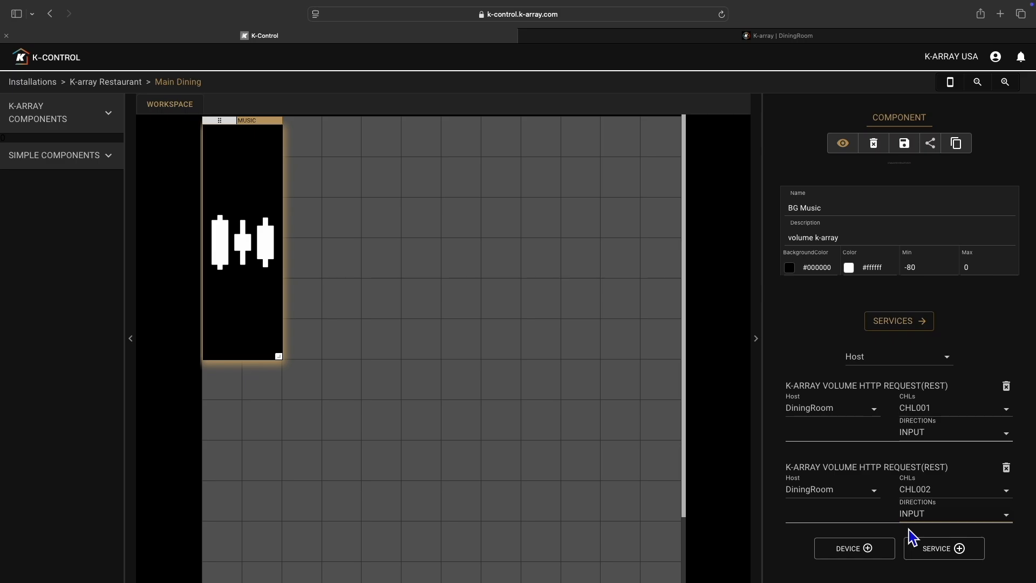
- Choose DiningRoom as the BG Music component's overall host above its services and set its maximum to -3, reloading the page to finish
left_click(869, 357)
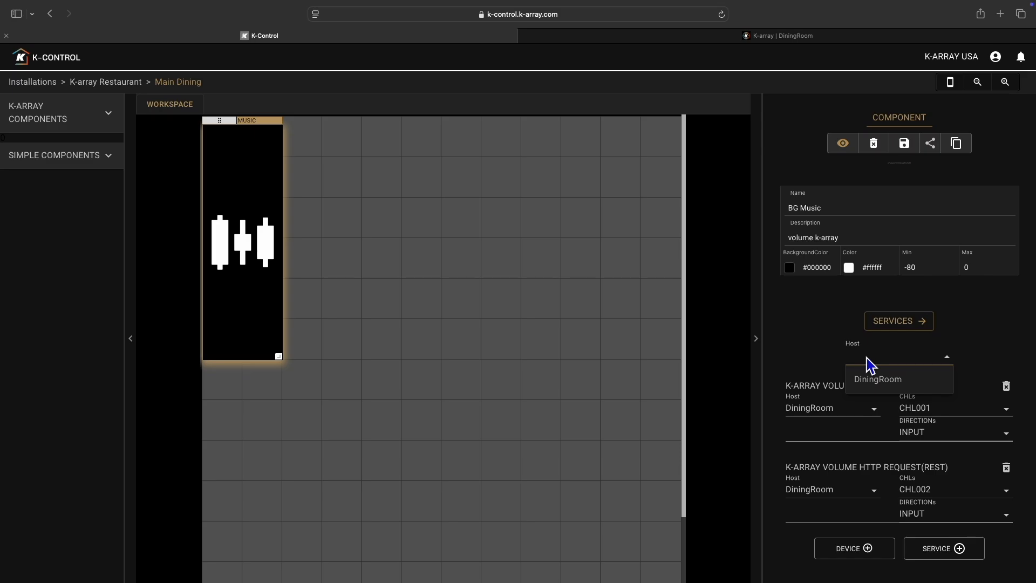
left_click(879, 384)
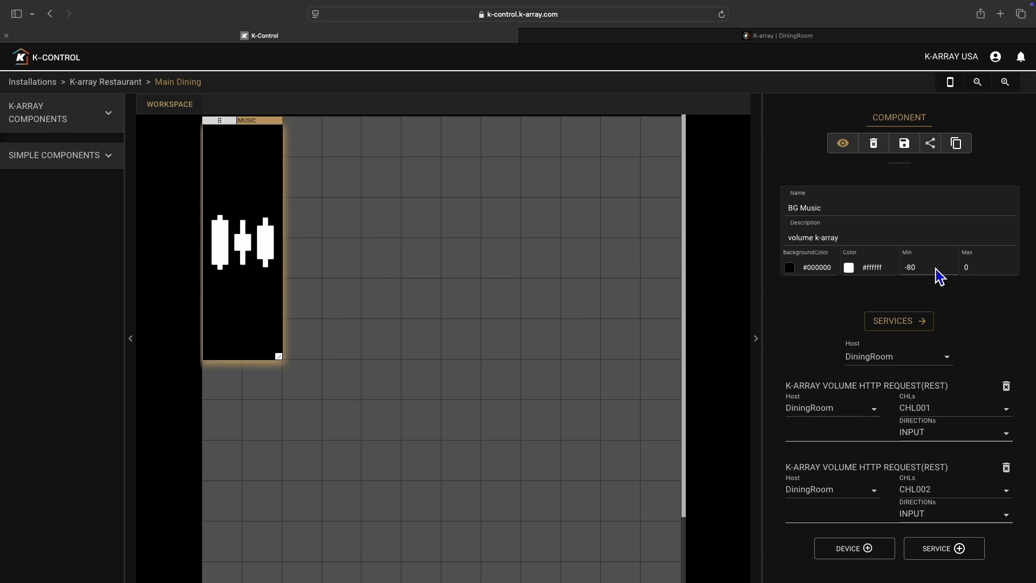
left_click(982, 267)
key("BackSpace")
type("3")
key("Left")
type("-")
key("Right")
left_click(722, 14)
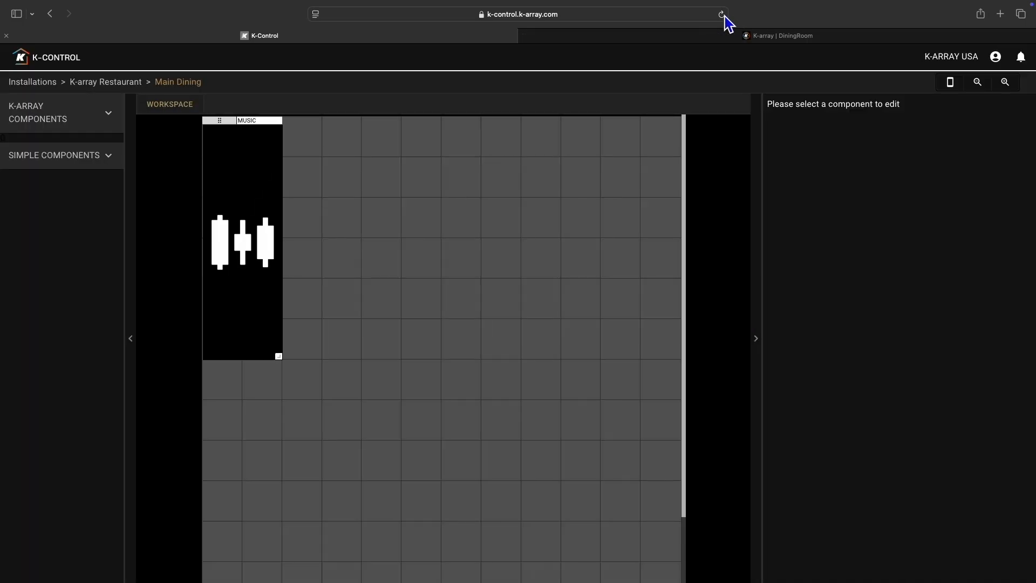
- Save BG Music as a custom component and delete it from the custom components list
left_click(280, 264)
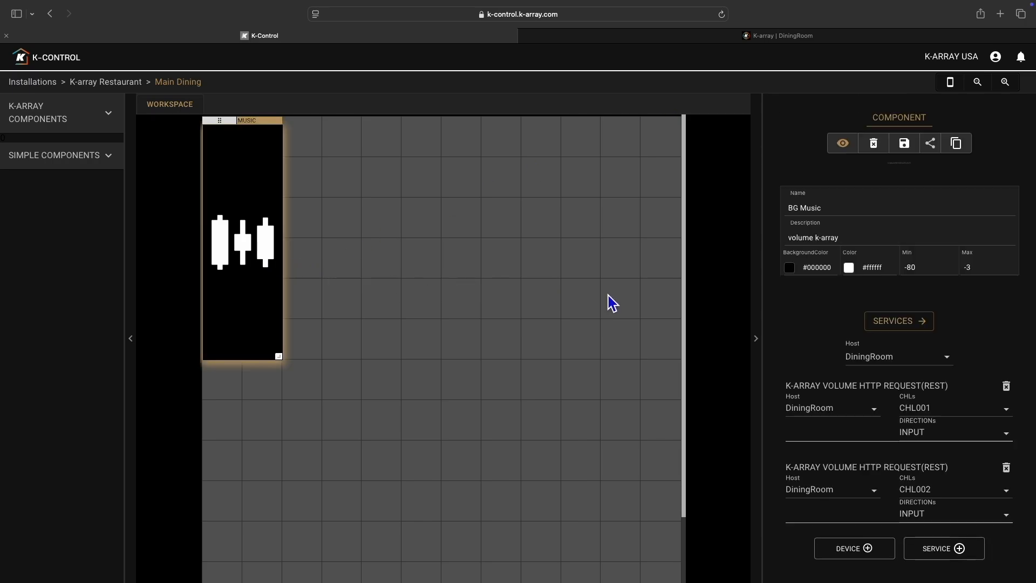
left_click(909, 150)
left_click(616, 346)
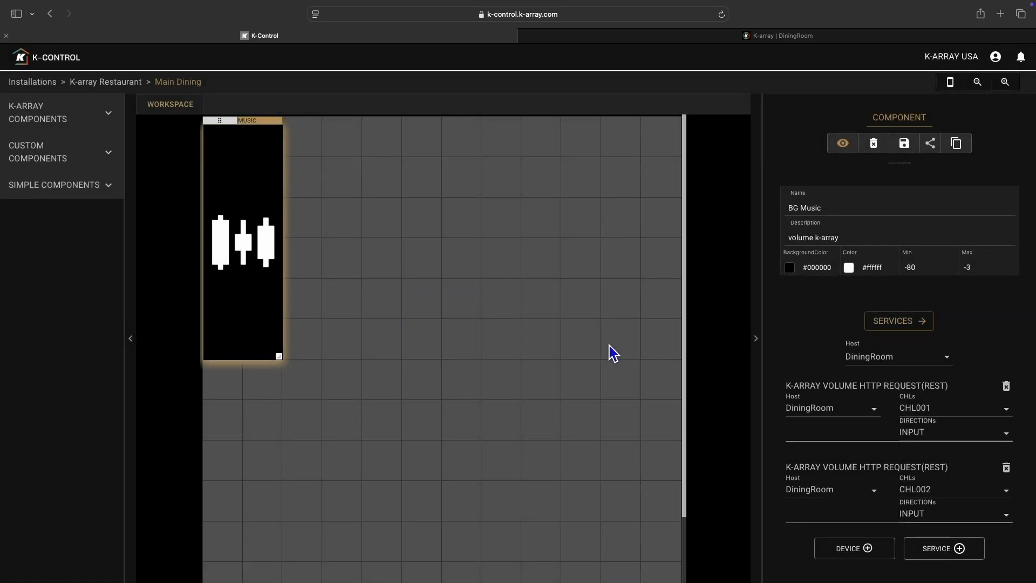
left_click(46, 164)
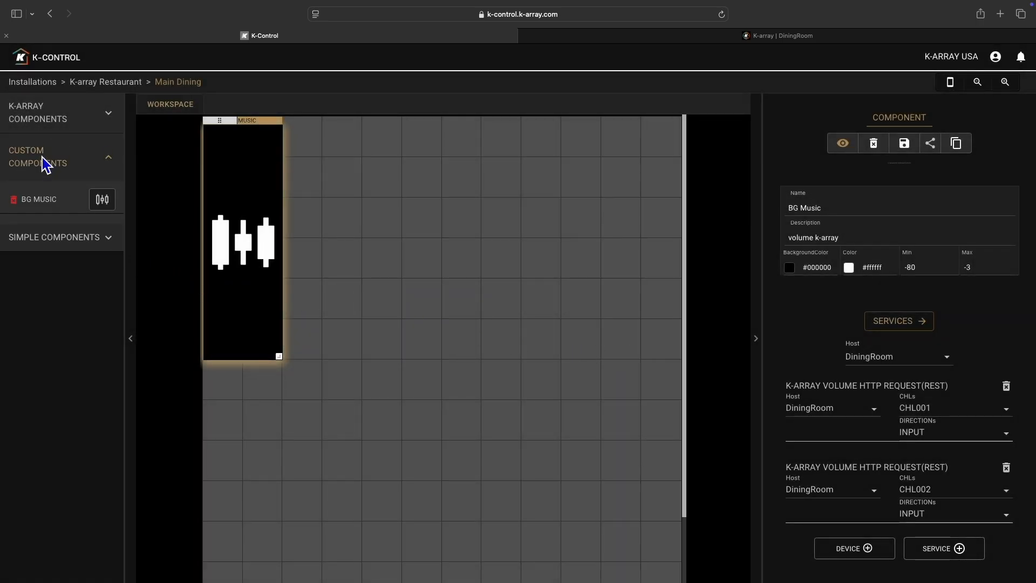
left_click(15, 201)
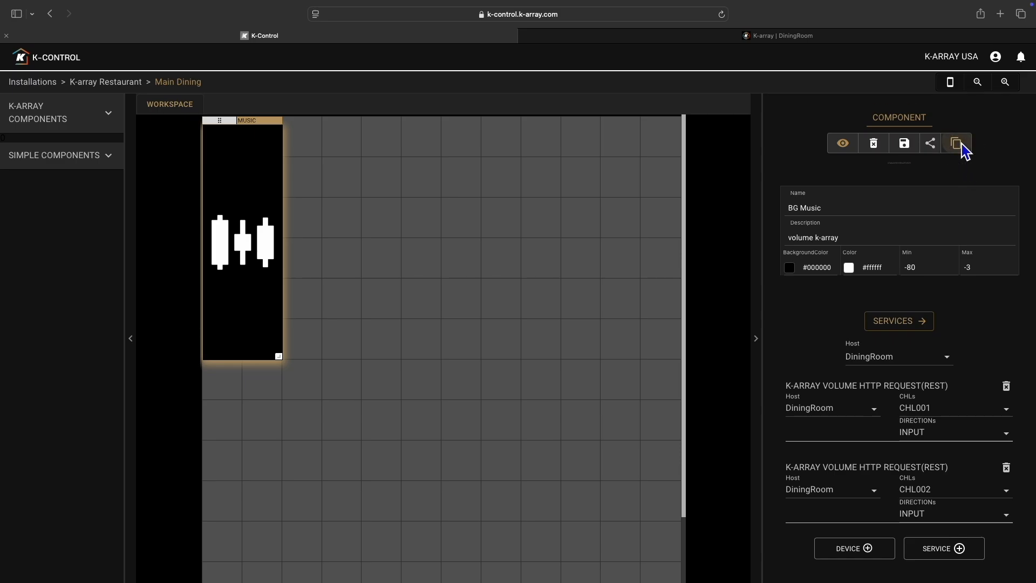
- Duplicate the BG Music component beside the original and rename the copy DJ
left_click(314, 145)
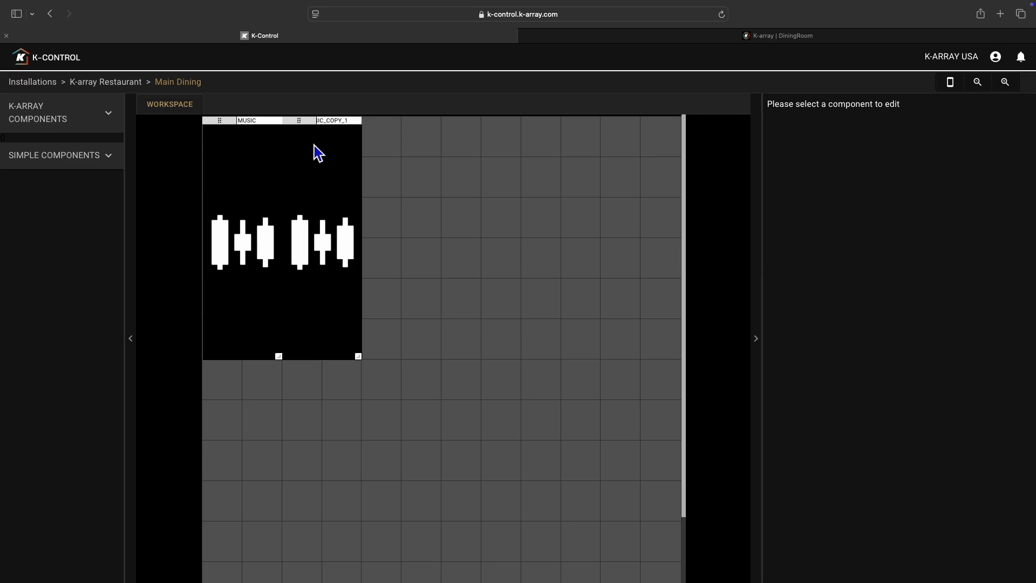
left_click(315, 164)
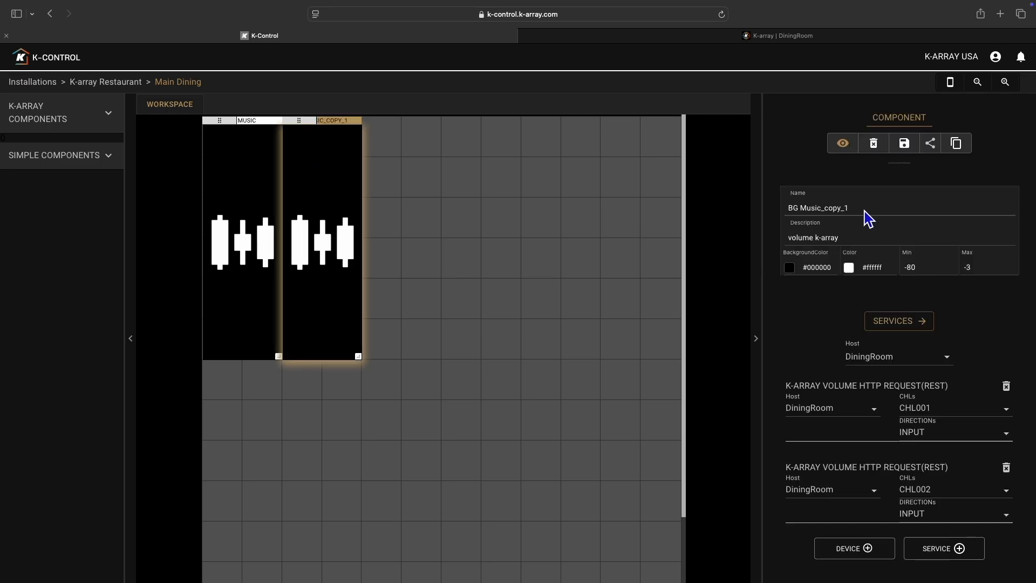
left_click_drag(868, 217, 782, 212)
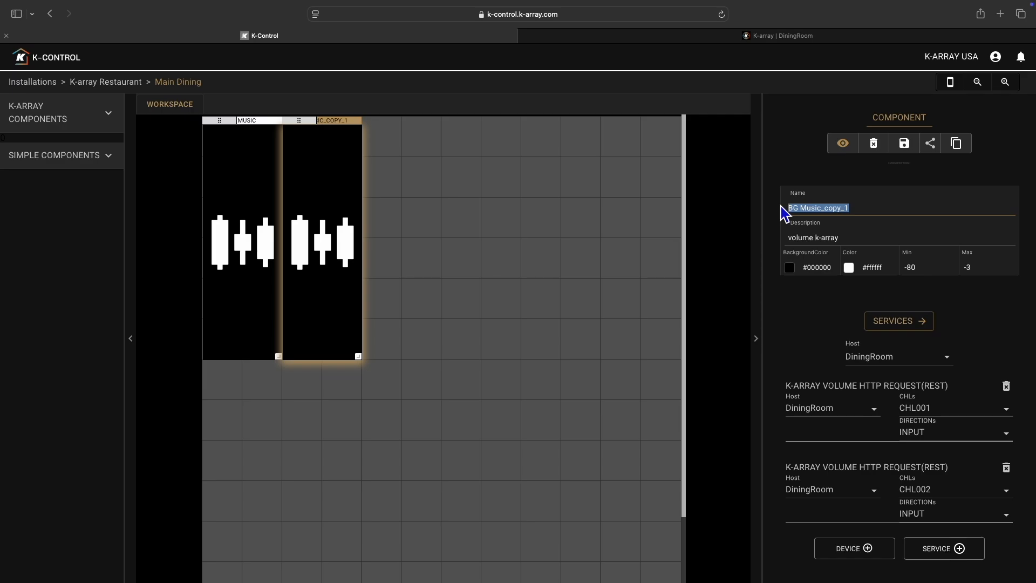
key("BackSpace")
type("DJ")
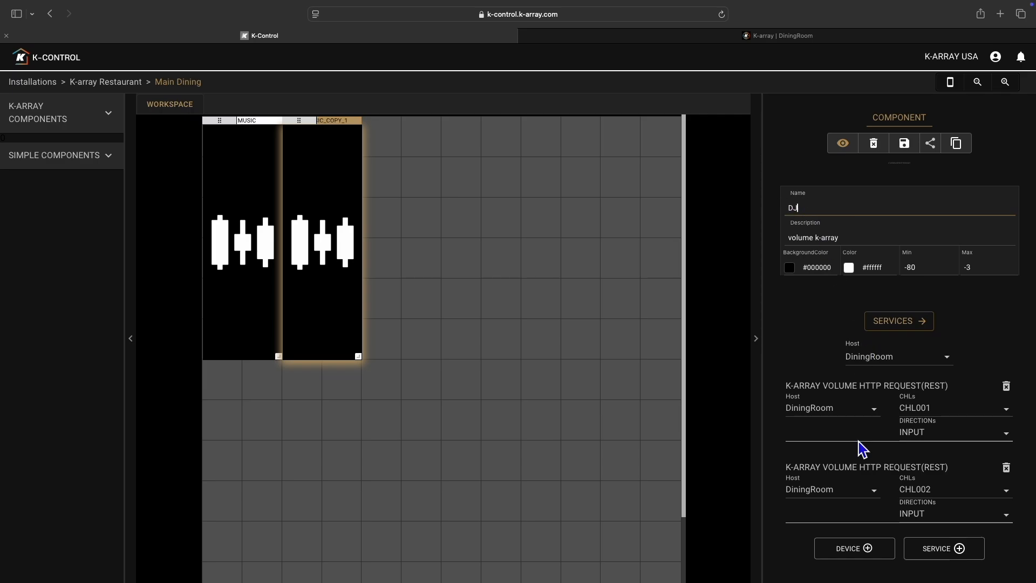
- Assign channels CHL003 and CHL004 to the DJ component's two volume services and reload the dashboard
left_click(938, 416)
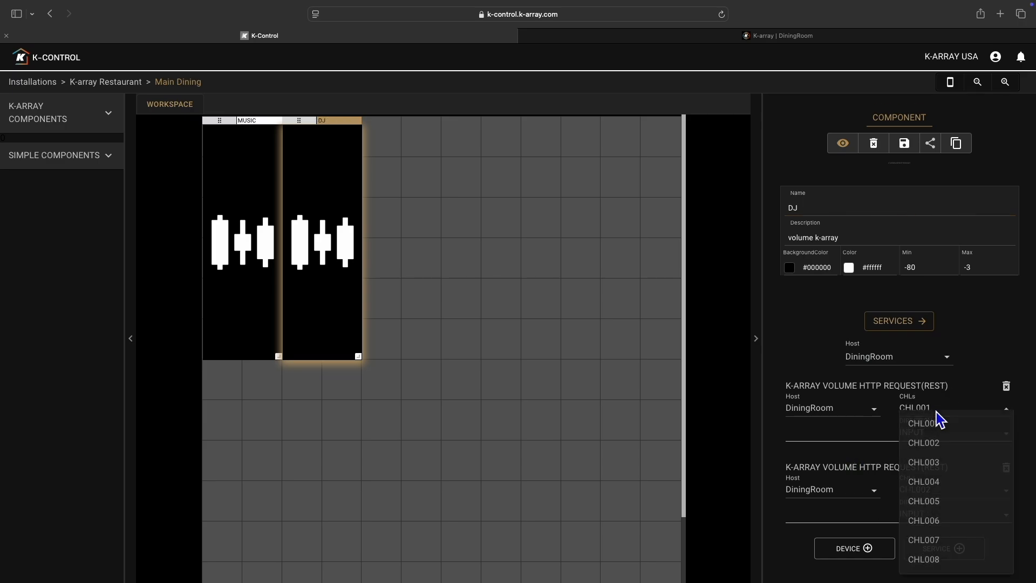
left_click(955, 477)
left_click(937, 492)
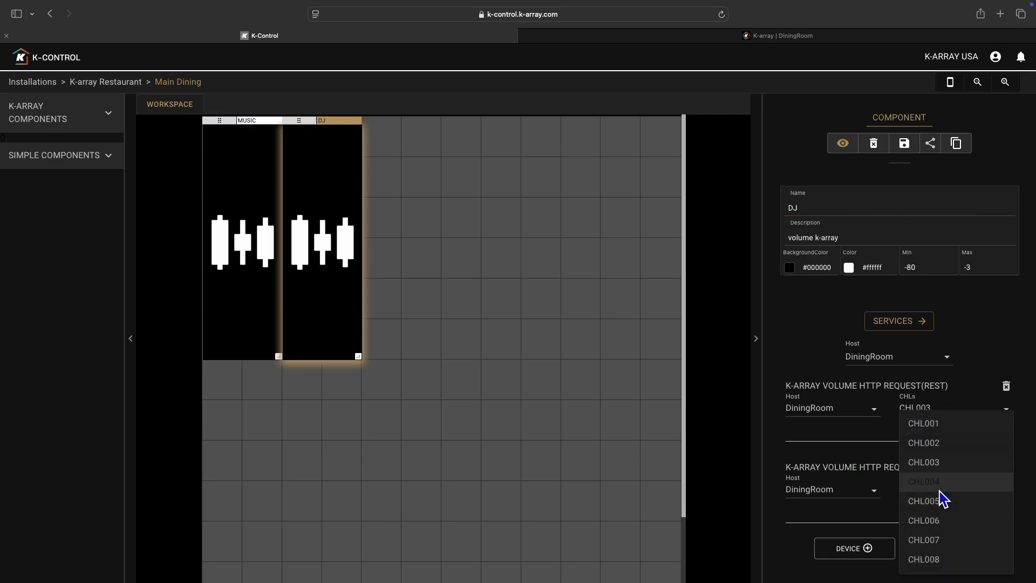
left_click(940, 493)
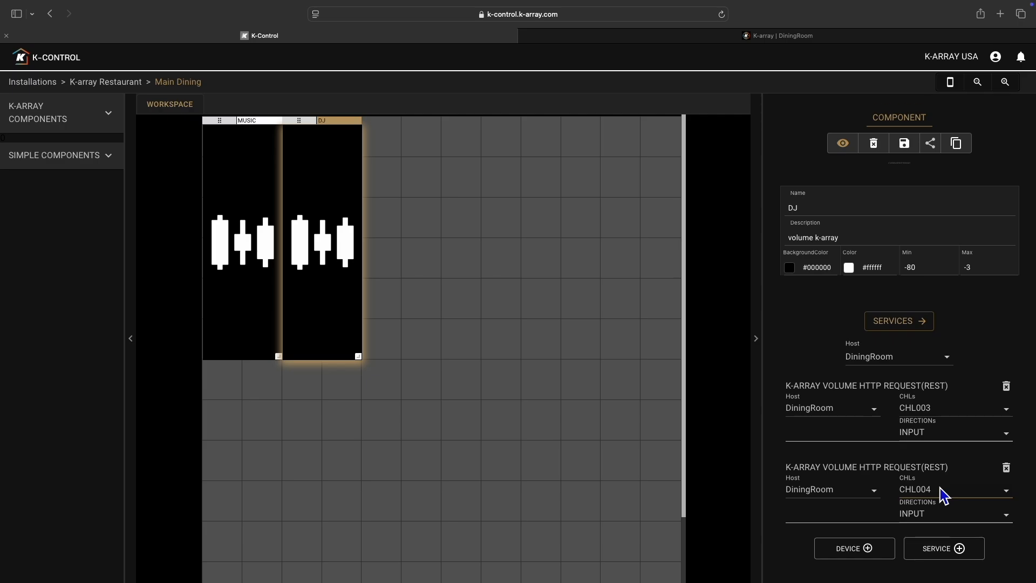
left_click(724, 15)
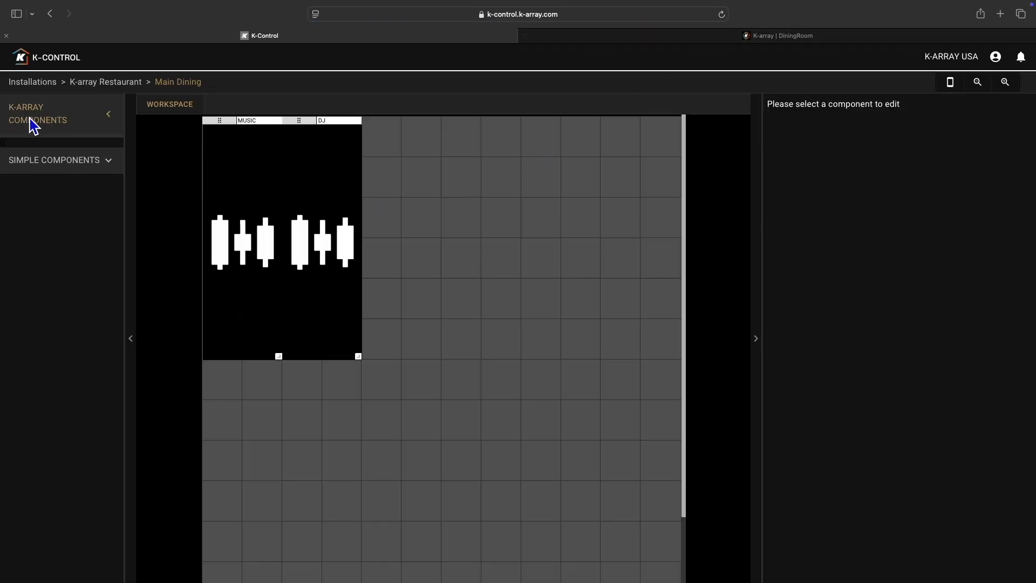
- Switch to the DiningRoom device's web interface and inspect its routing matrix and the BG Music and DJ routing presets
left_click(36, 120)
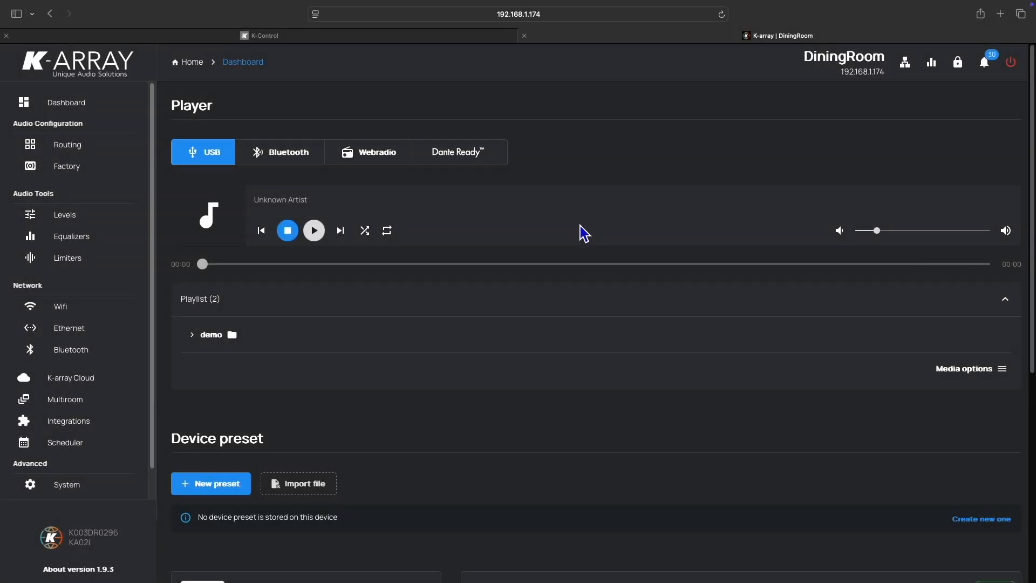
left_click(88, 153)
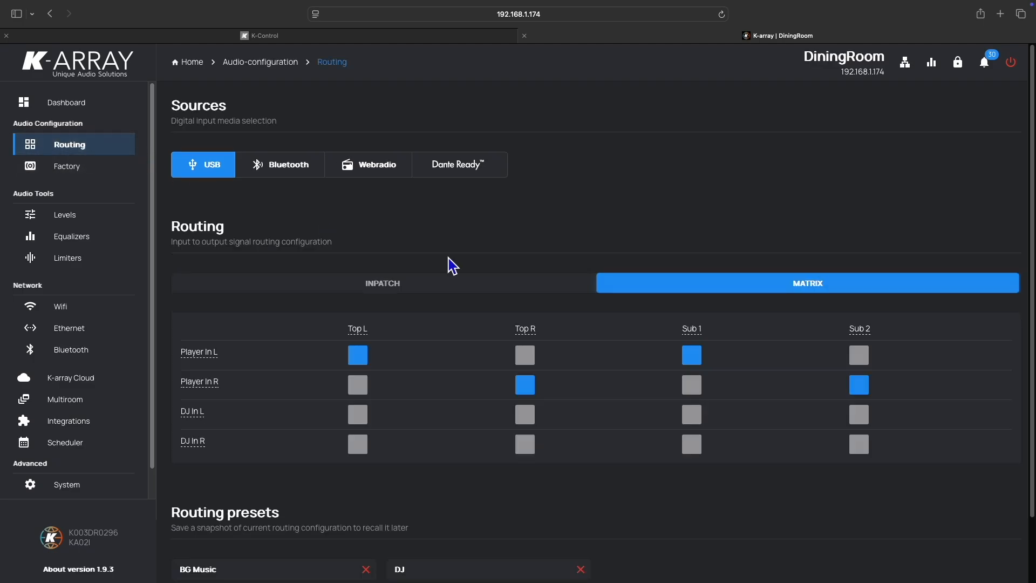
scroll(539, 284, "down", 2)
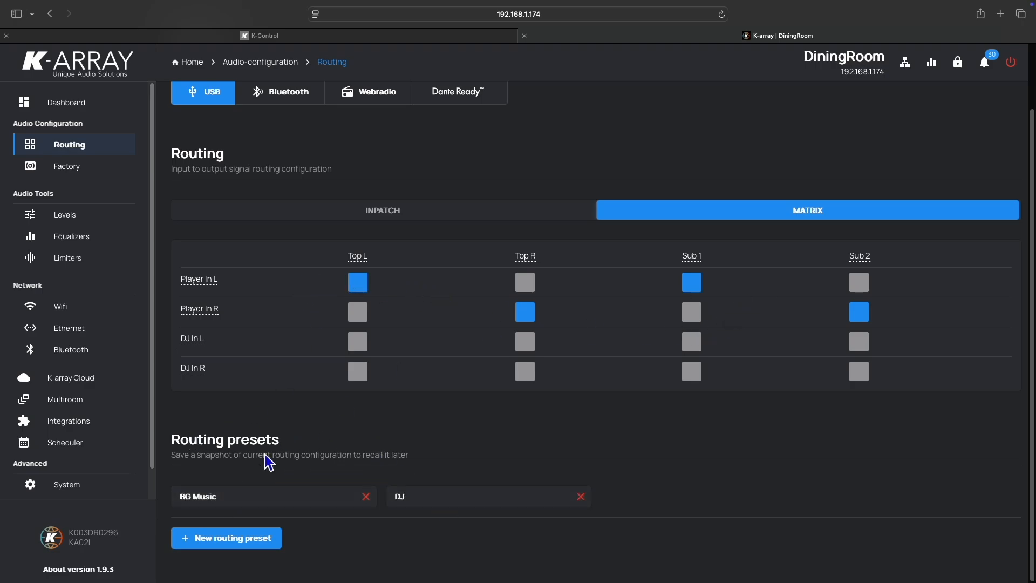
left_click(449, 508)
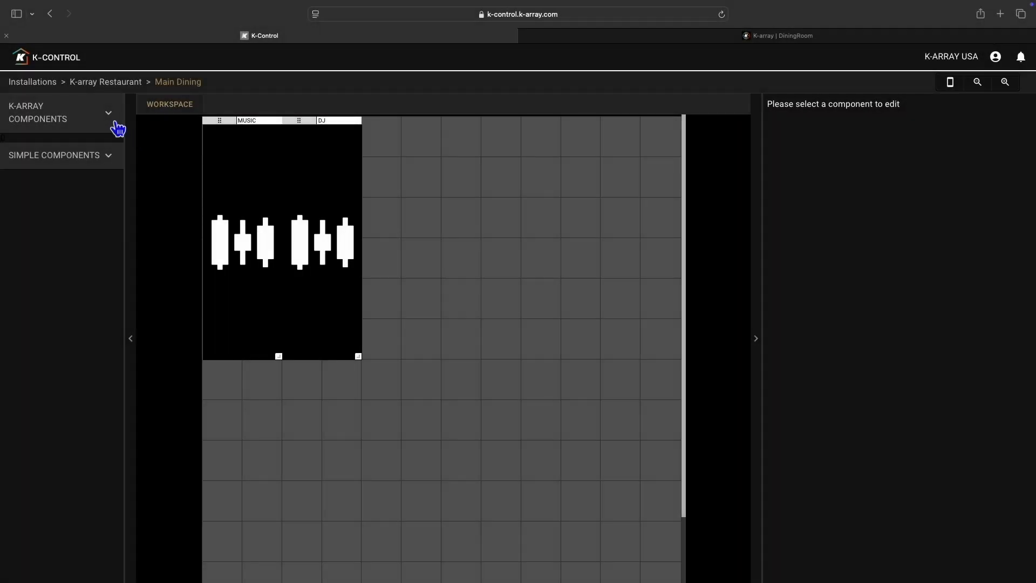
- Return to K-Control, place a K-array Source component beside the DJ control and set its service host to DiningRoom
left_click(115, 123)
left_click_drag(89, 247, 397, 157)
left_click(416, 170)
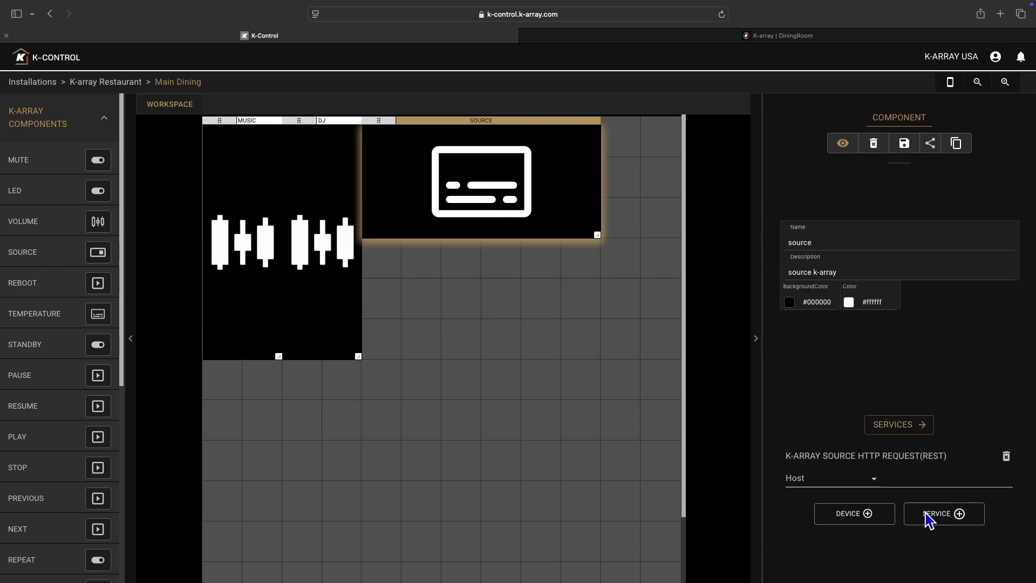
left_click(826, 483)
left_click(826, 499)
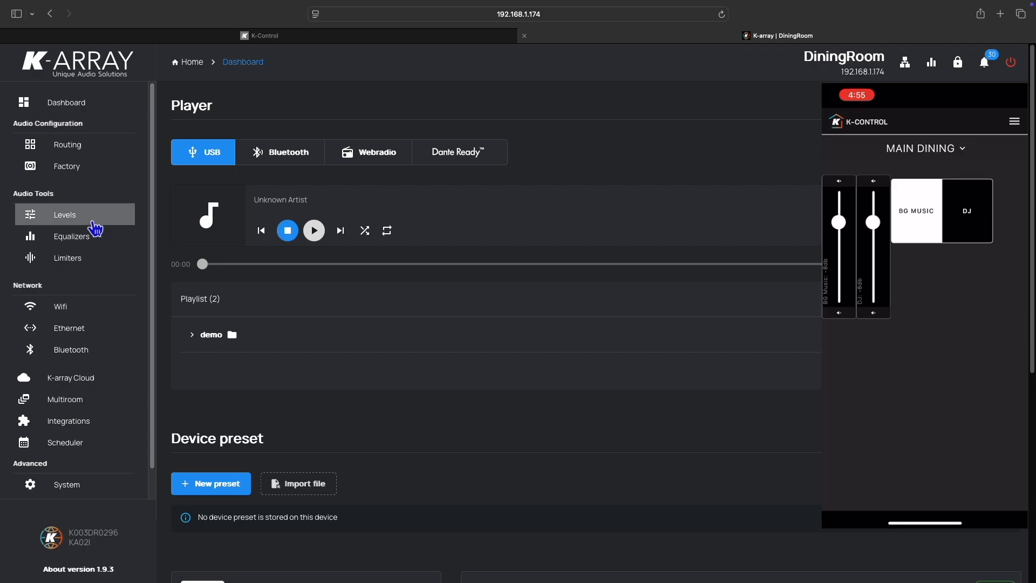
- Compare the DiningRoom device's input levels and routing matrix with the Main Dining controls on the phone
left_click(96, 227)
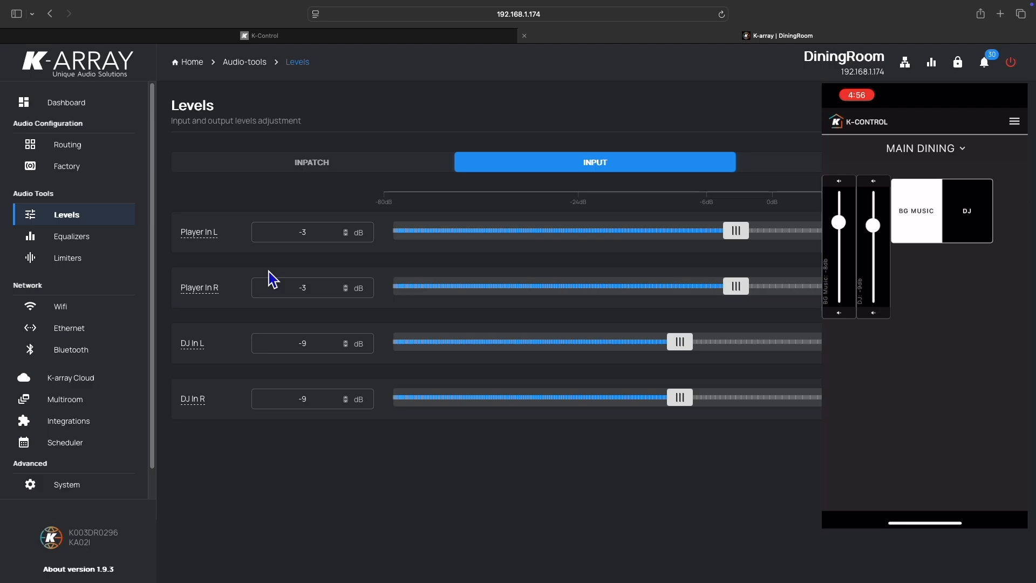
left_click(92, 153)
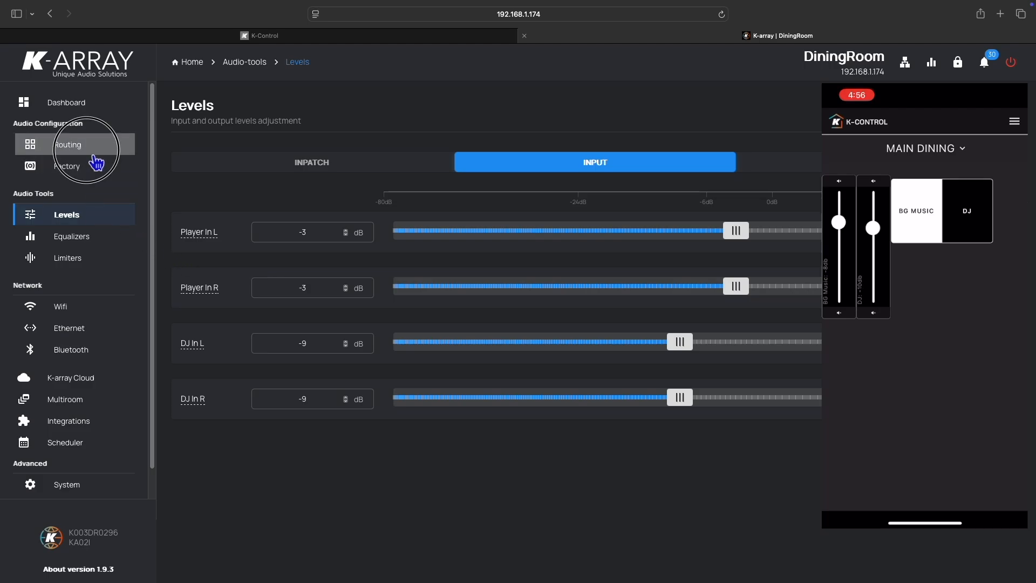
scroll(495, 394, "down", 2)
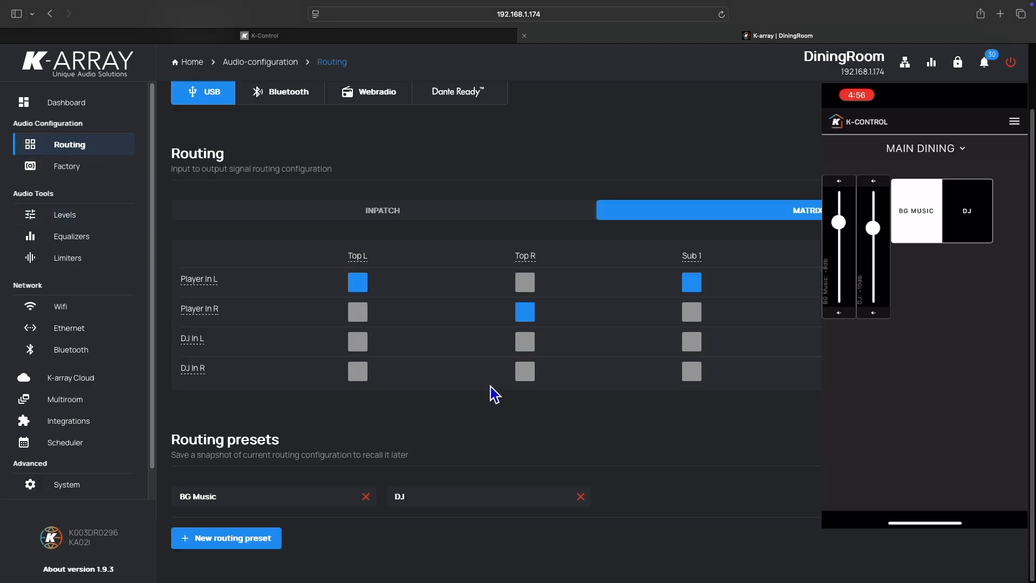